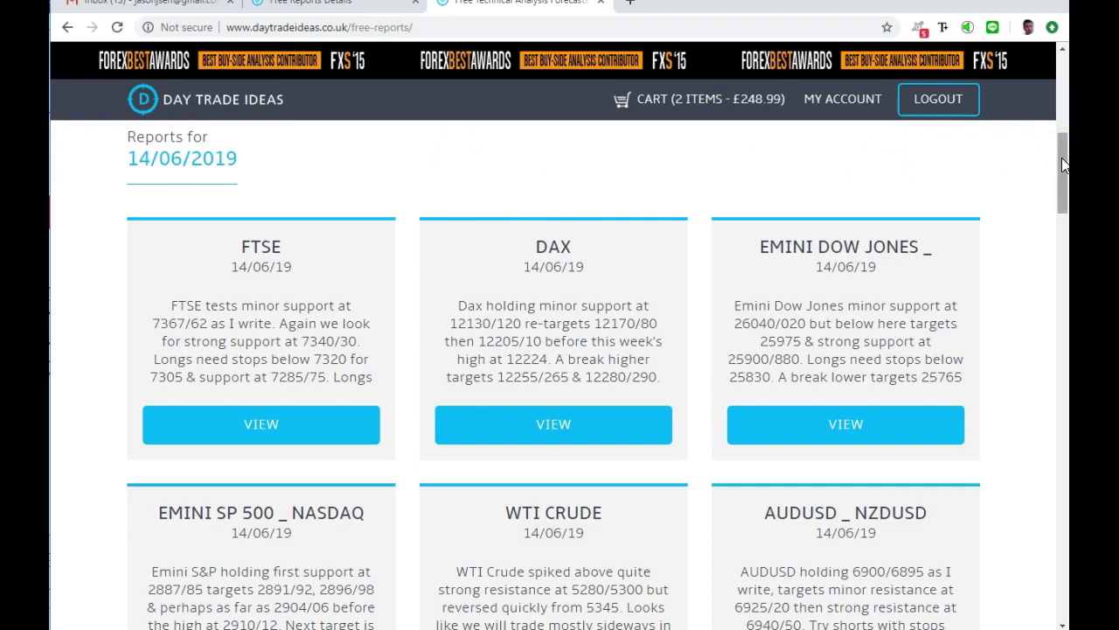
Step: Open the 14 June AUDUSD & NZDUSD report, then bring up the hourly AUDUSD chart
click(321, 10)
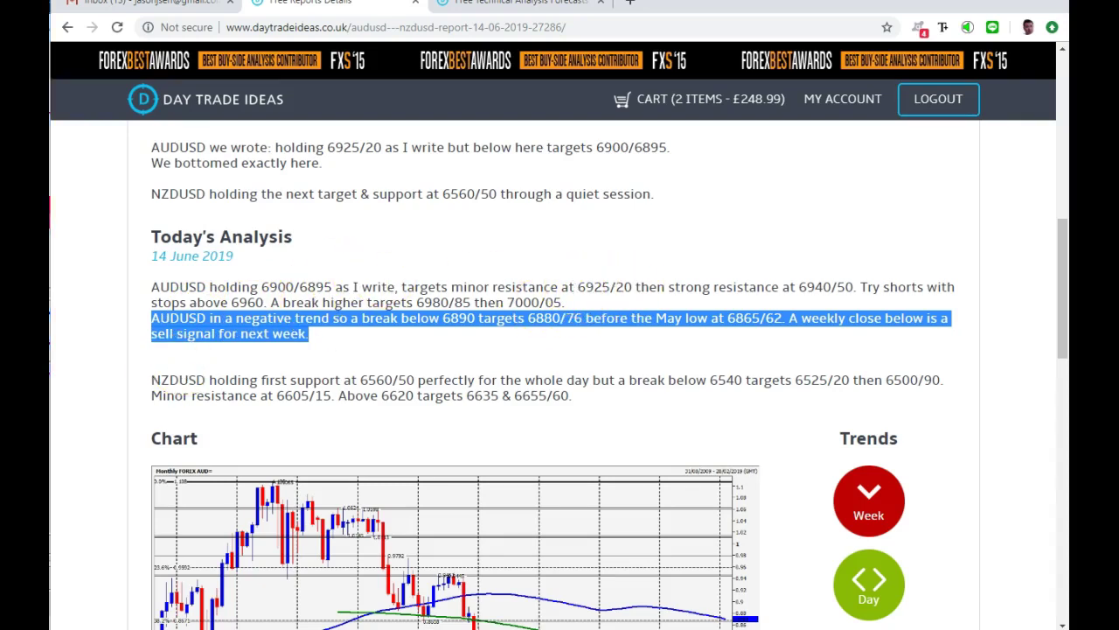
key(alt+Tab)
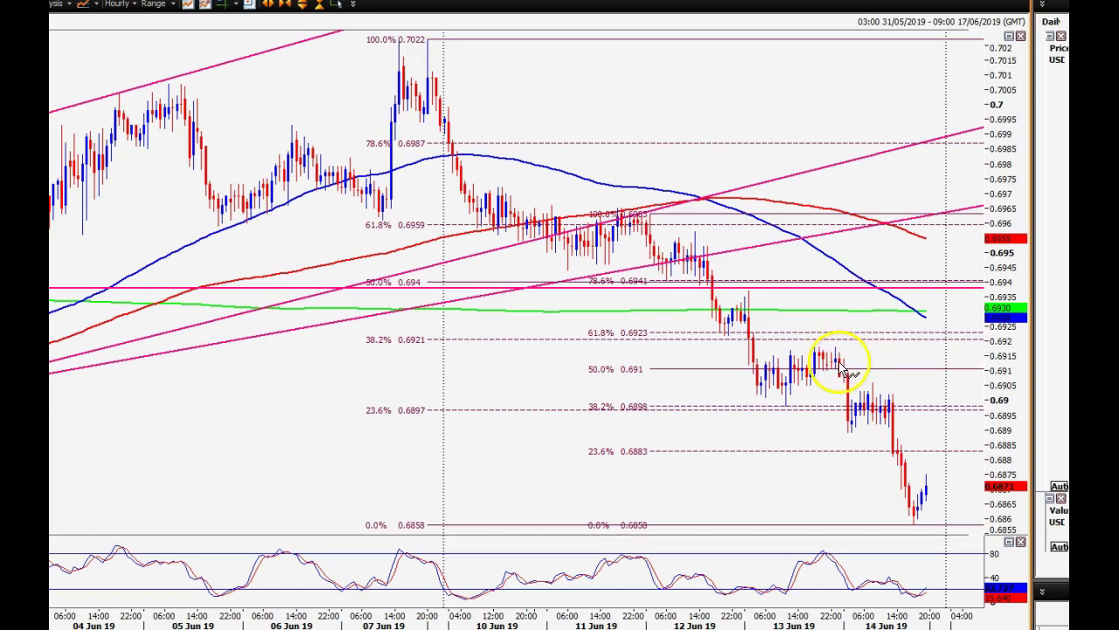
mouse_move(837, 364)
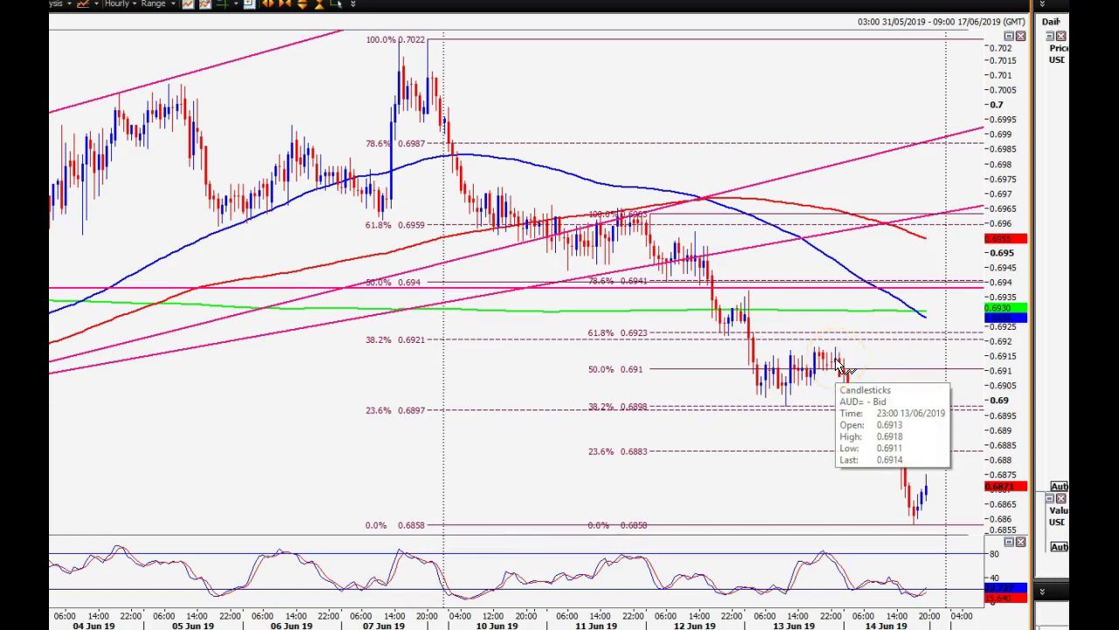
key(alt+Tab)
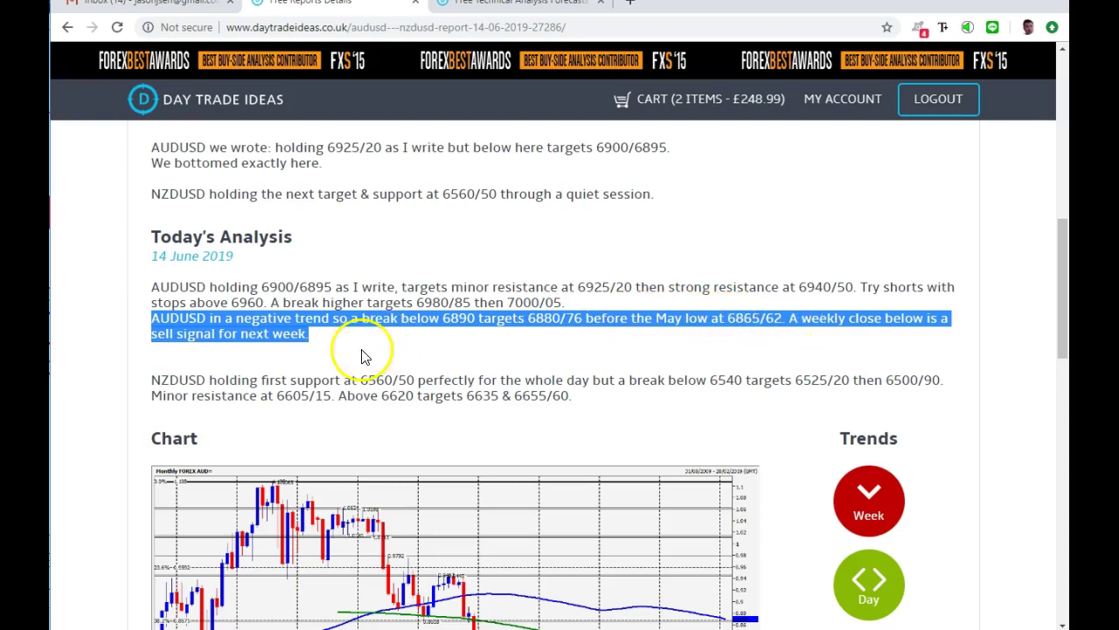
key(alt+Tab)
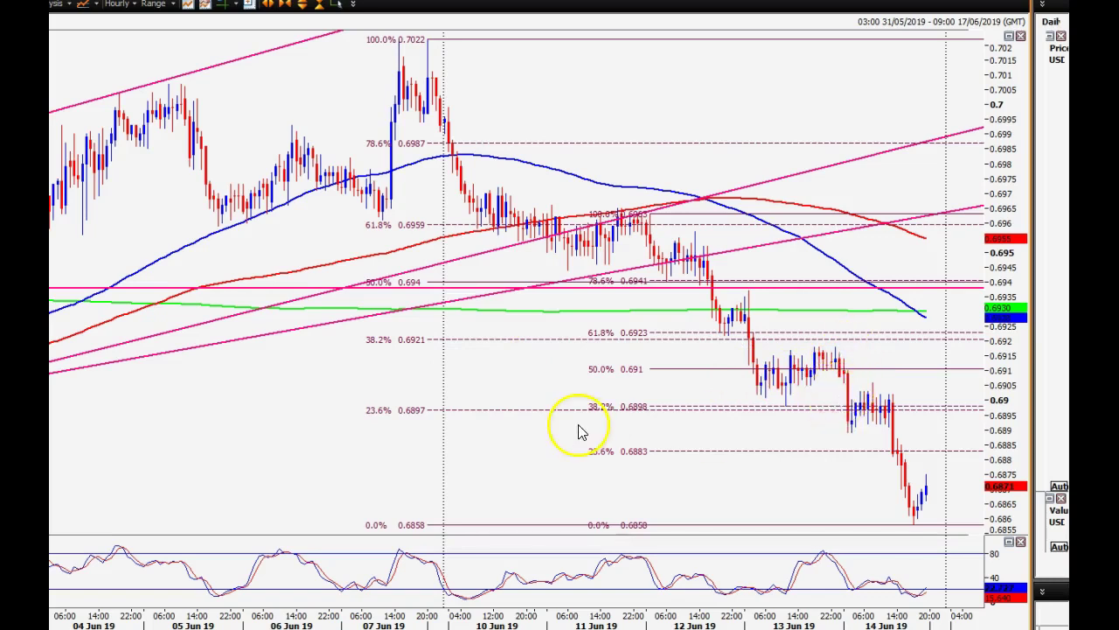
mouse_move(440, 414)
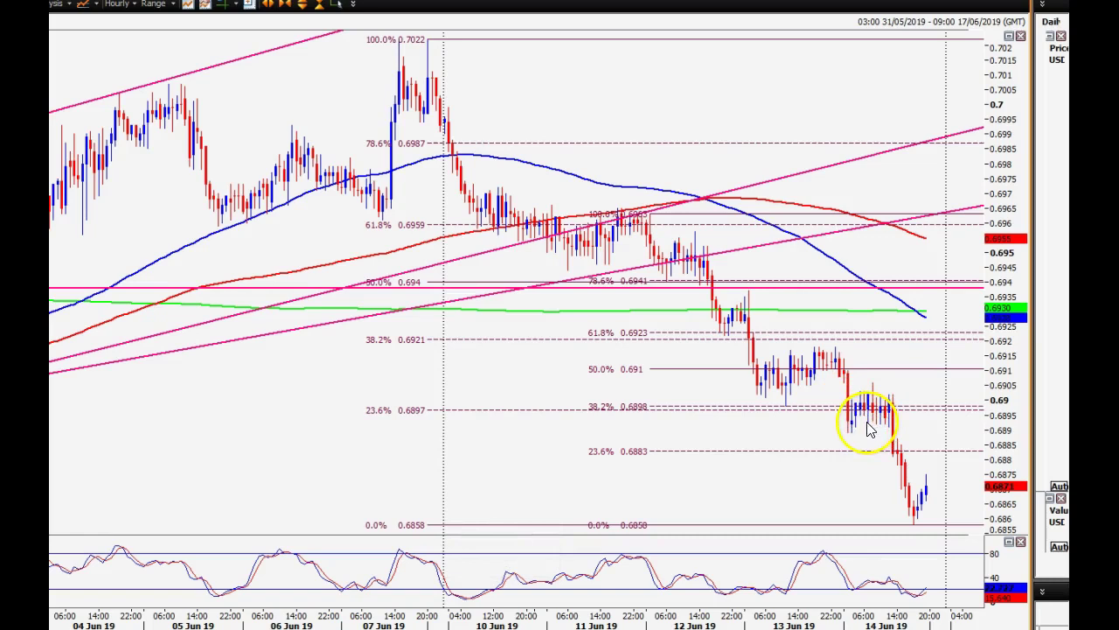
Step: Highlight the NZDUSD 6560/50 support level and today's NZDUSD analysis line in the report
mouse_move(860, 421)
key(alt+Tab)
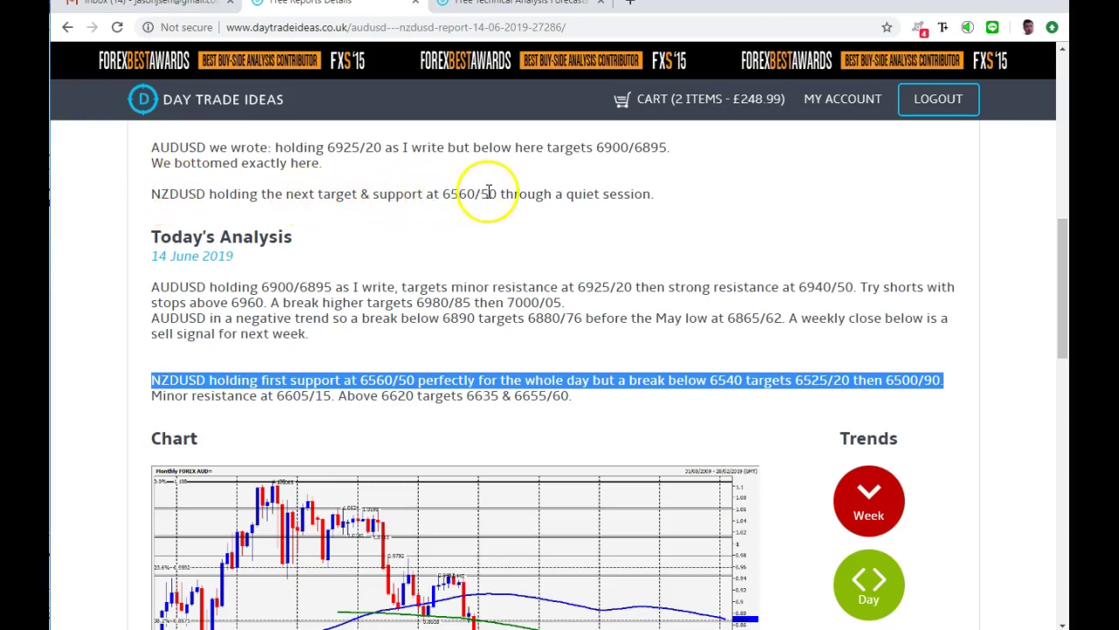
drag(499, 194, 452, 194)
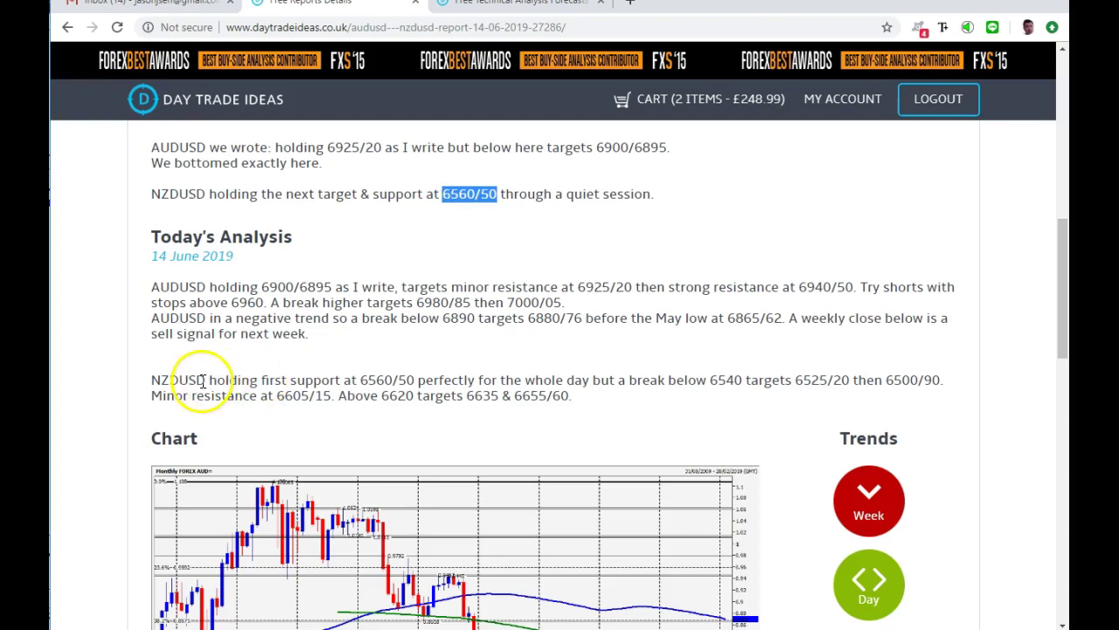
drag(158, 381, 952, 383)
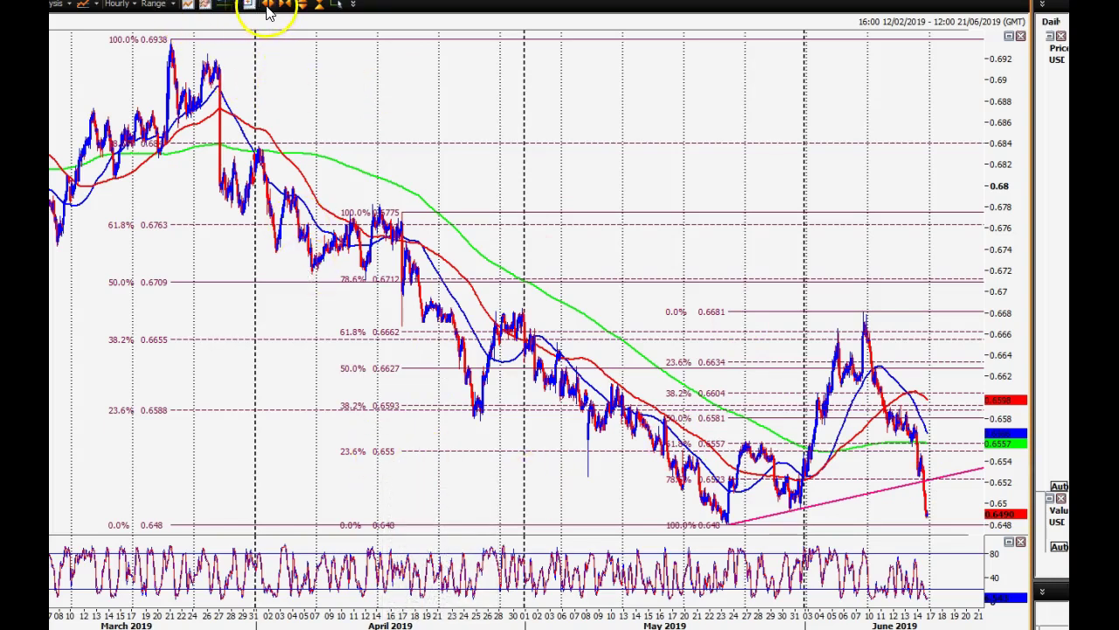
Step: Zoom the NZDUSD chart into 7–14 June and check the 08:00 candle's price values
click(187, 5)
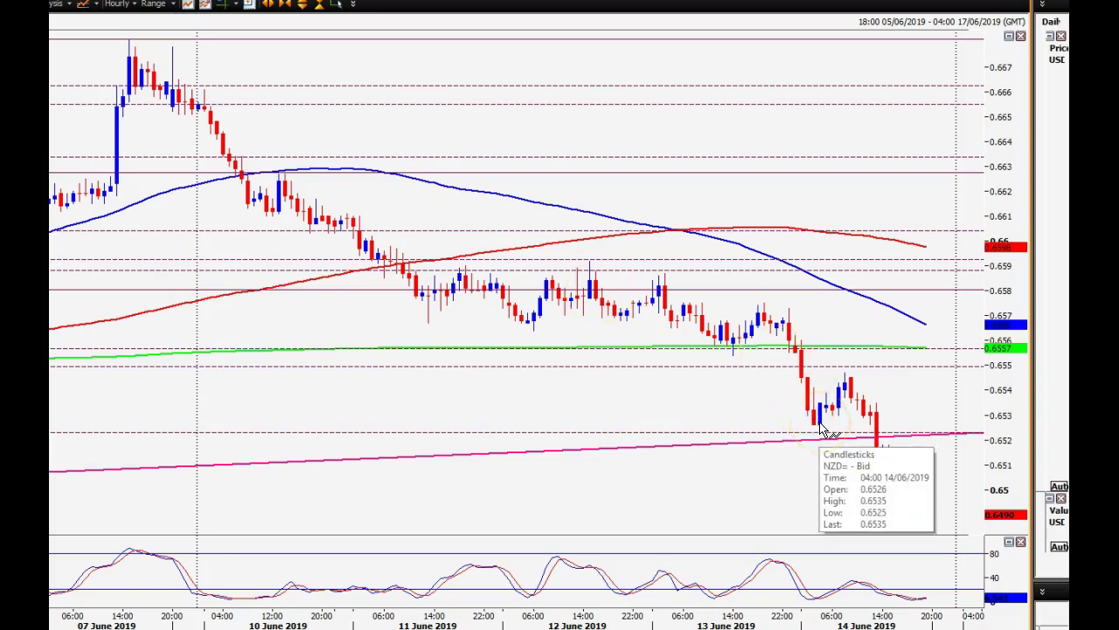
mouse_move(822, 425)
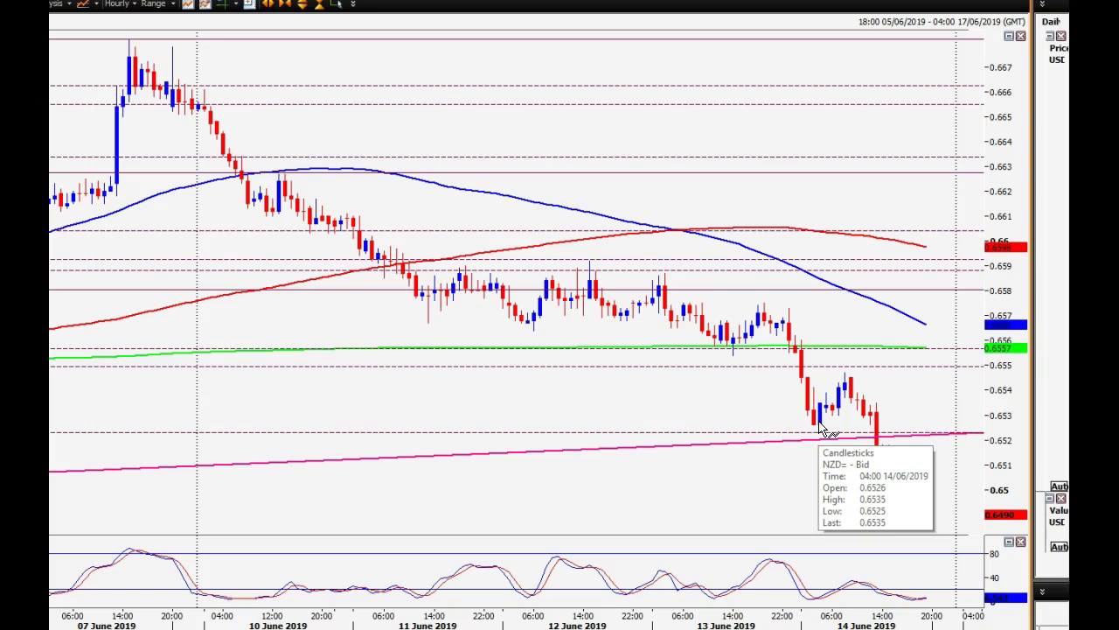
click(829, 378)
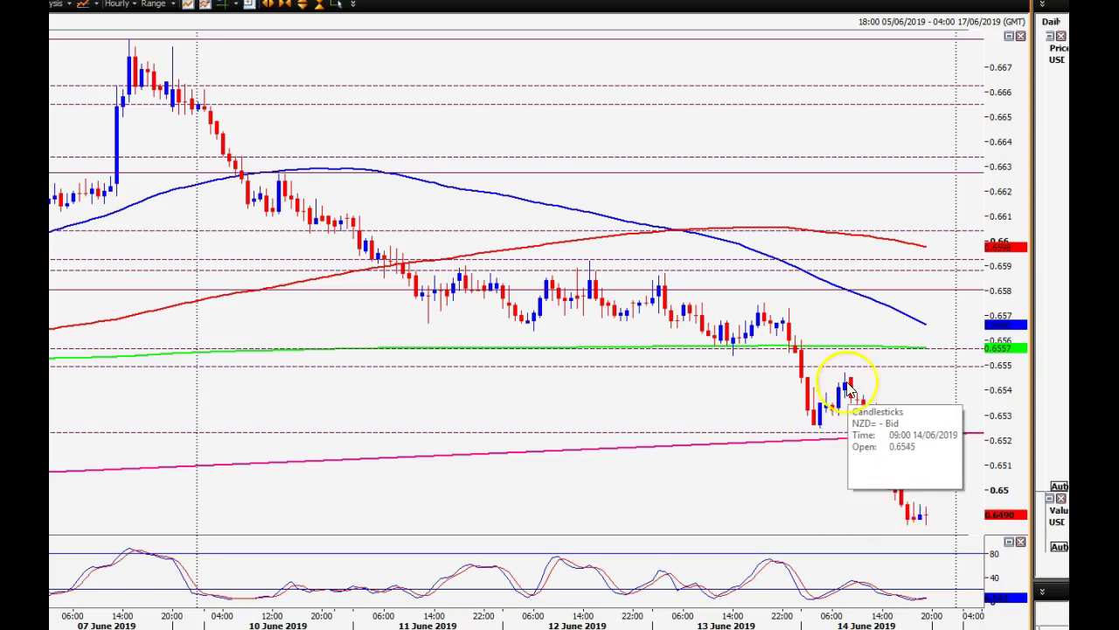
click(848, 347)
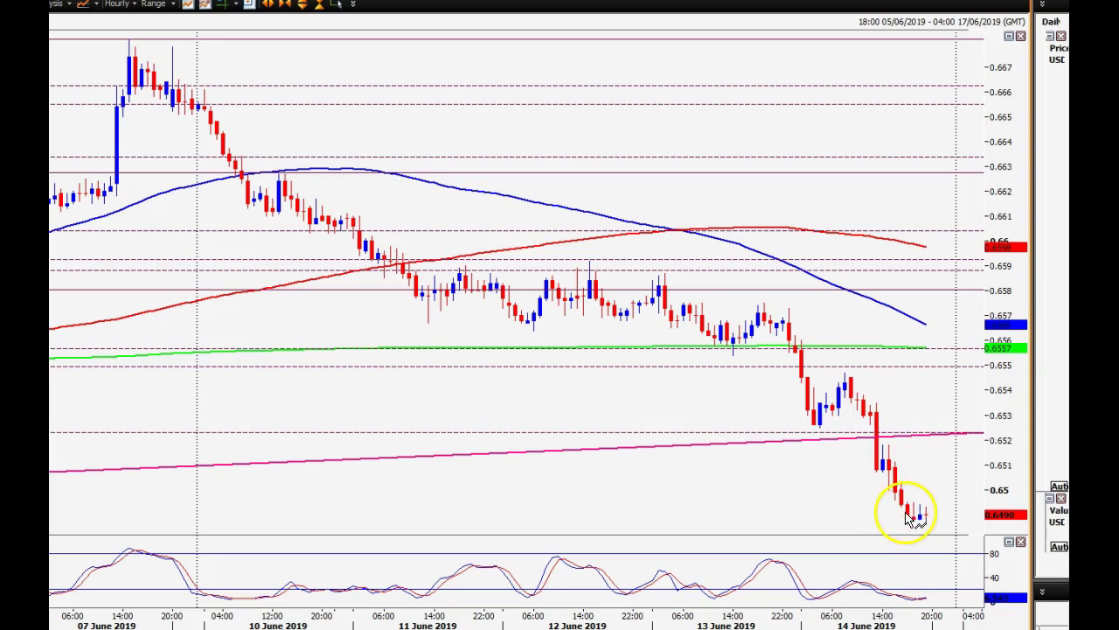
Step: Zoom the NZDUSD chart out to early May, then return to the USDJPY report
mouse_move(914, 519)
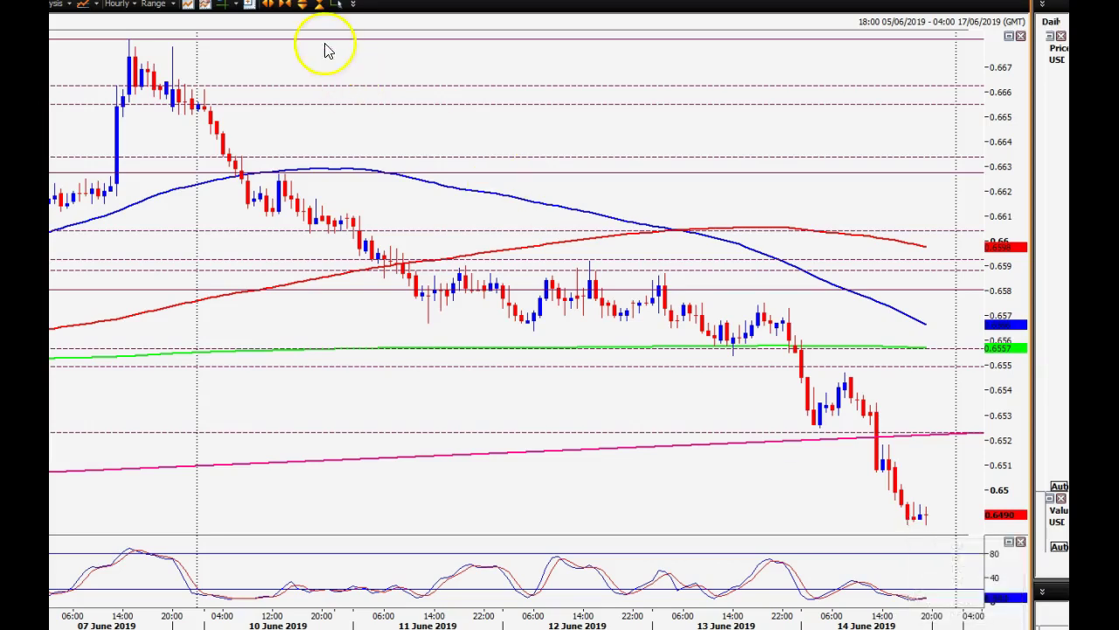
click(288, 9)
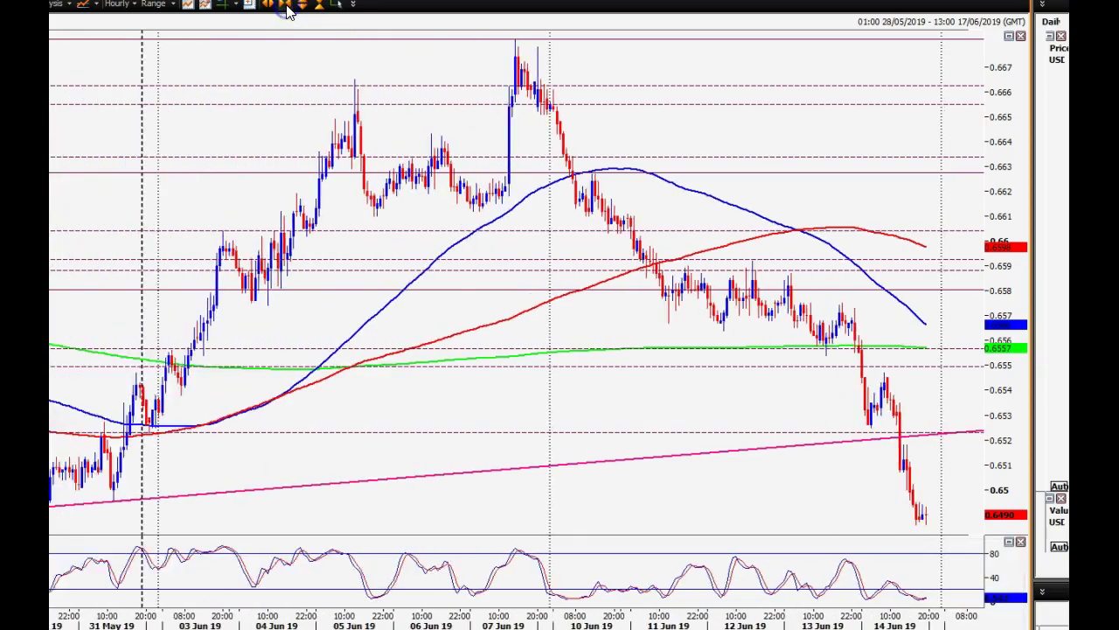
click(289, 9)
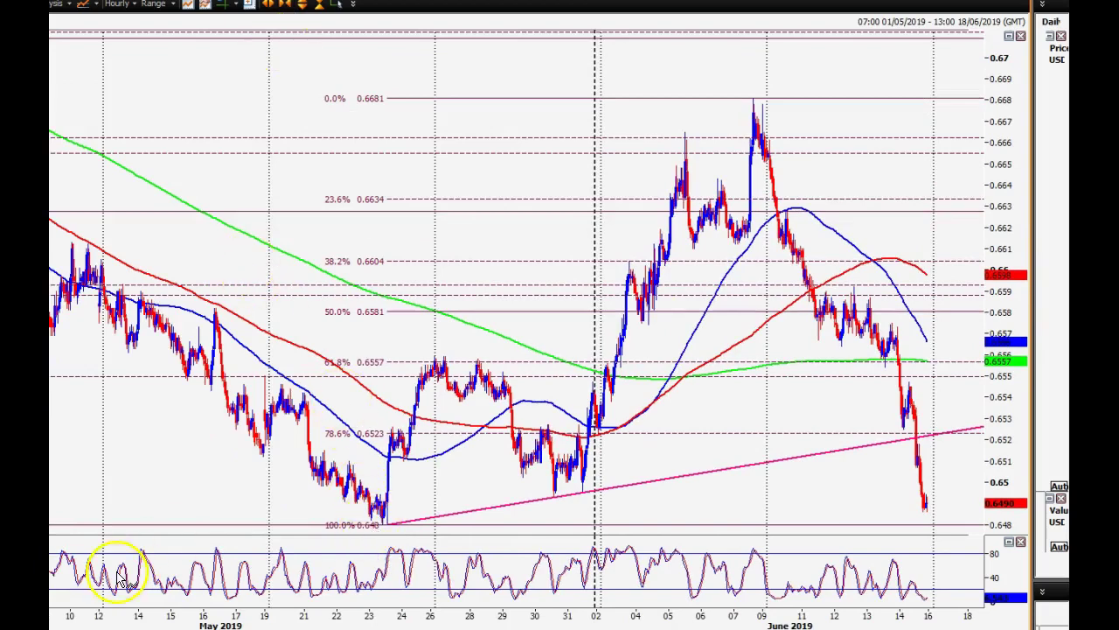
click(91, 628)
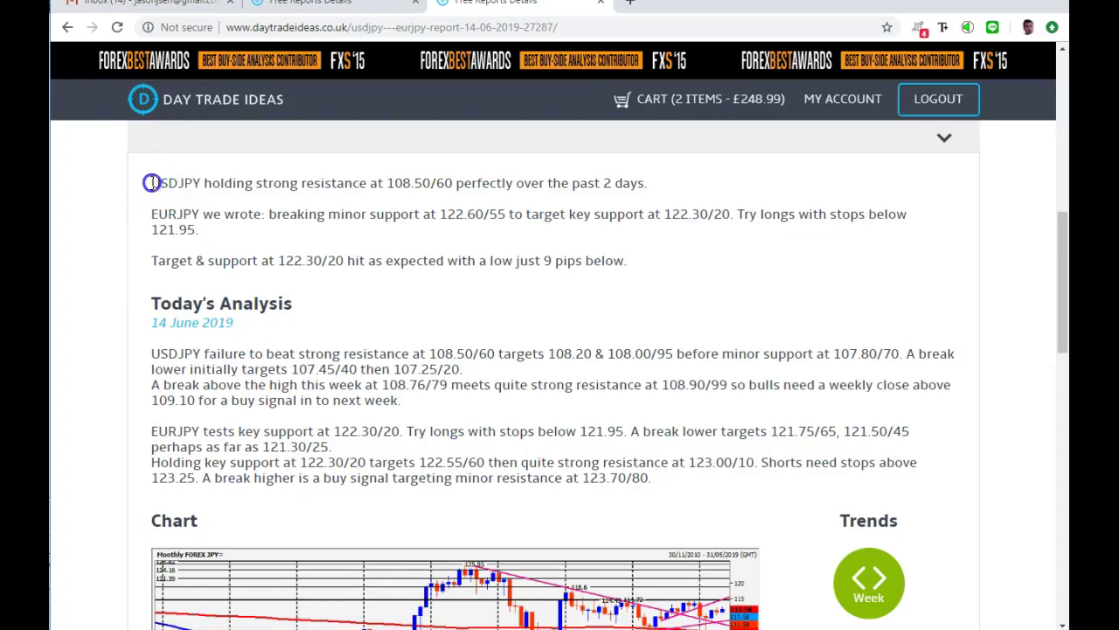
Step: Highlight the USDJPY 108.50/60 resistance line and check it on the USDJPY hourly chart
drag(151, 183, 612, 189)
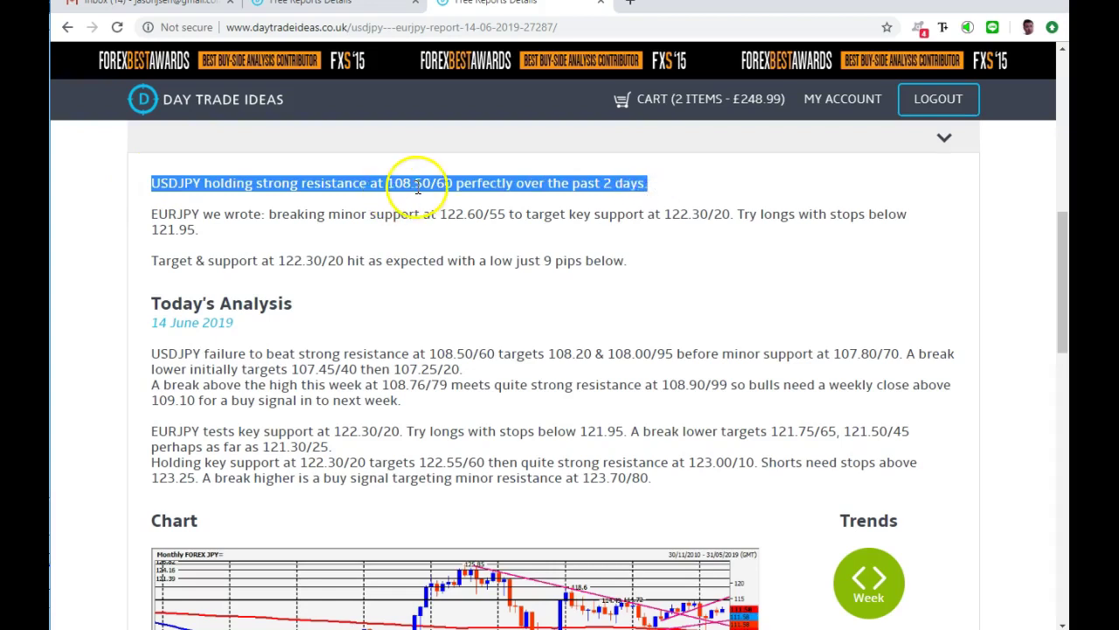
key(alt+Tab)
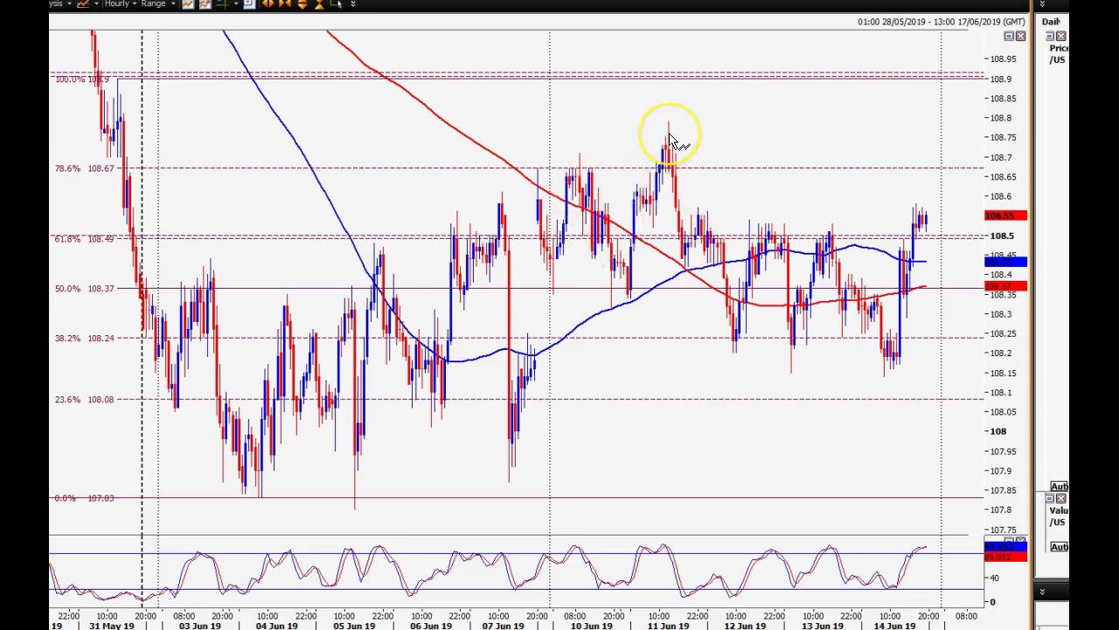
mouse_move(669, 138)
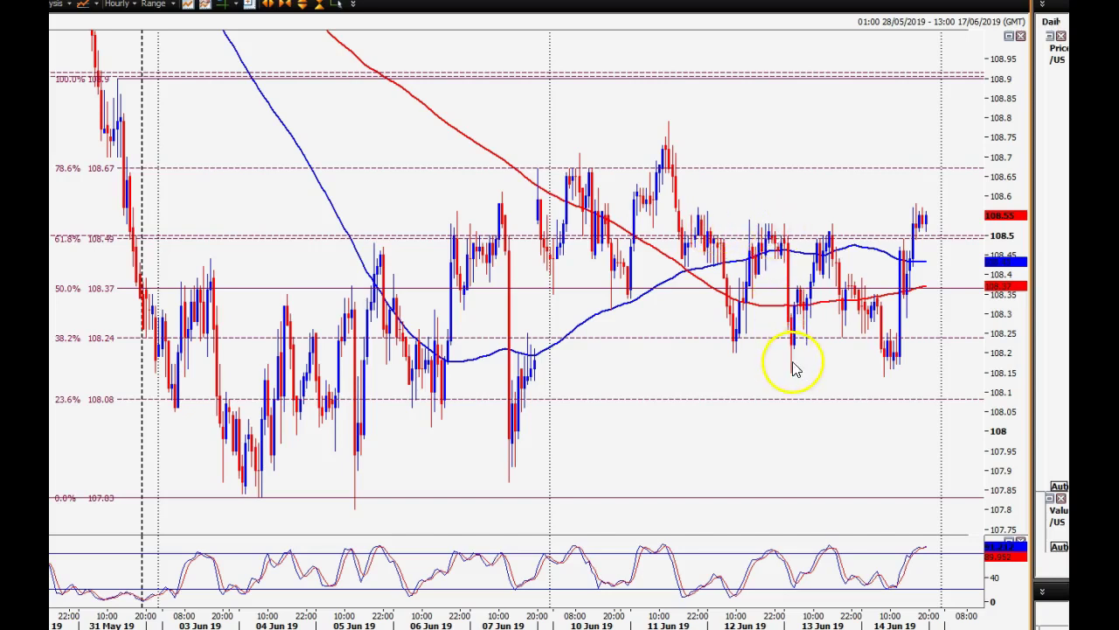
mouse_move(838, 251)
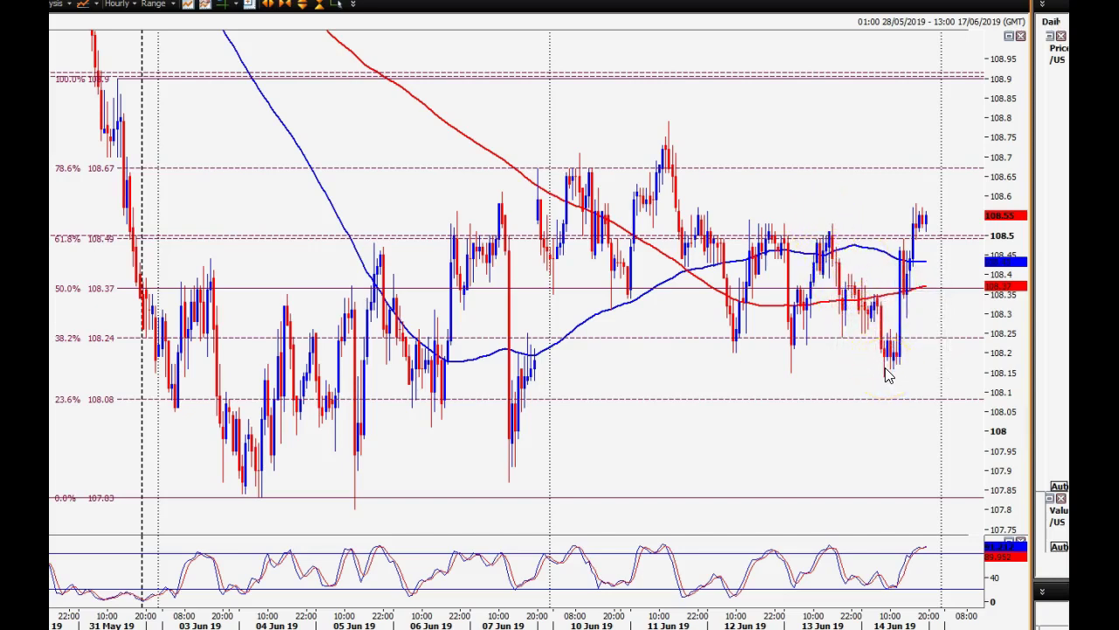
mouse_move(885, 371)
Step: Highlight the USDJPY failure-at-resistance targets and compare them with the hourly chart
key(alt+Tab)
drag(152, 353, 673, 353)
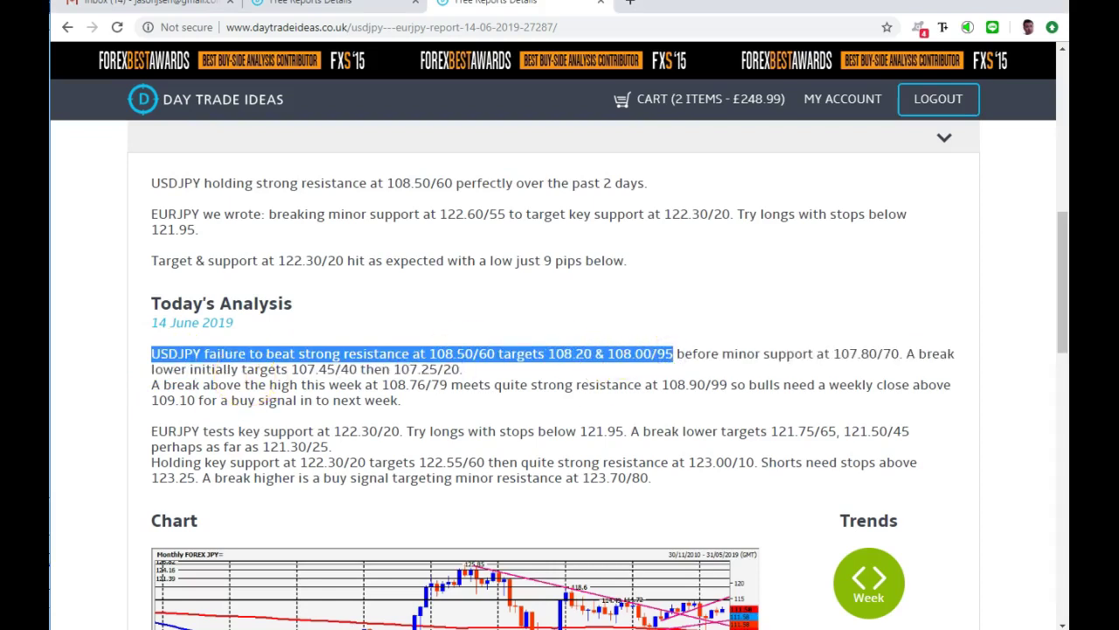
key(alt+Tab)
mouse_move(920, 229)
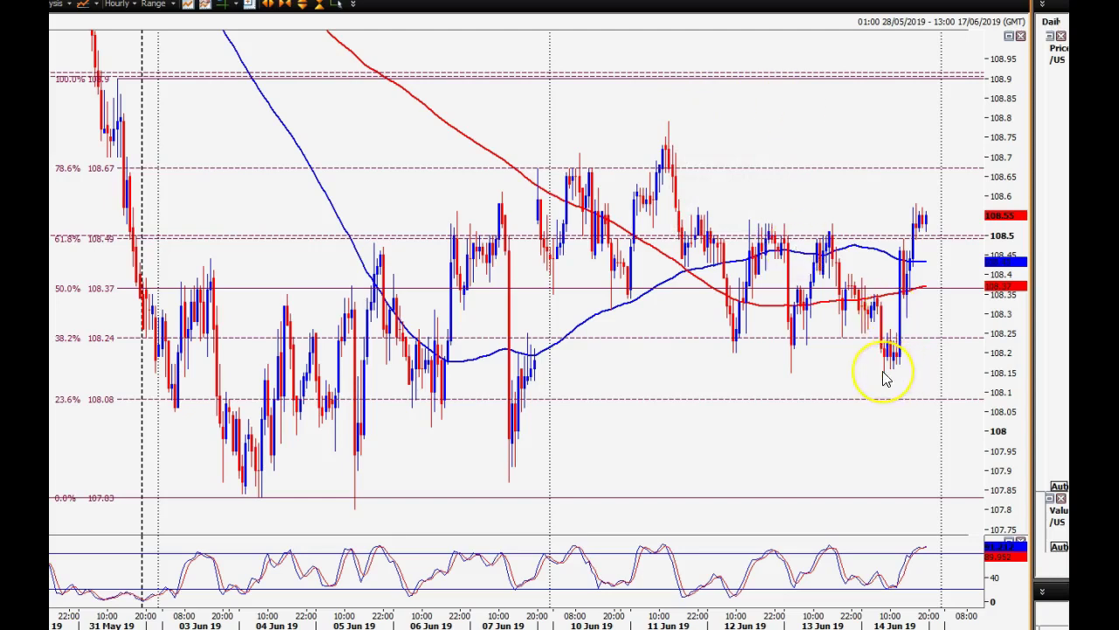
mouse_move(885, 376)
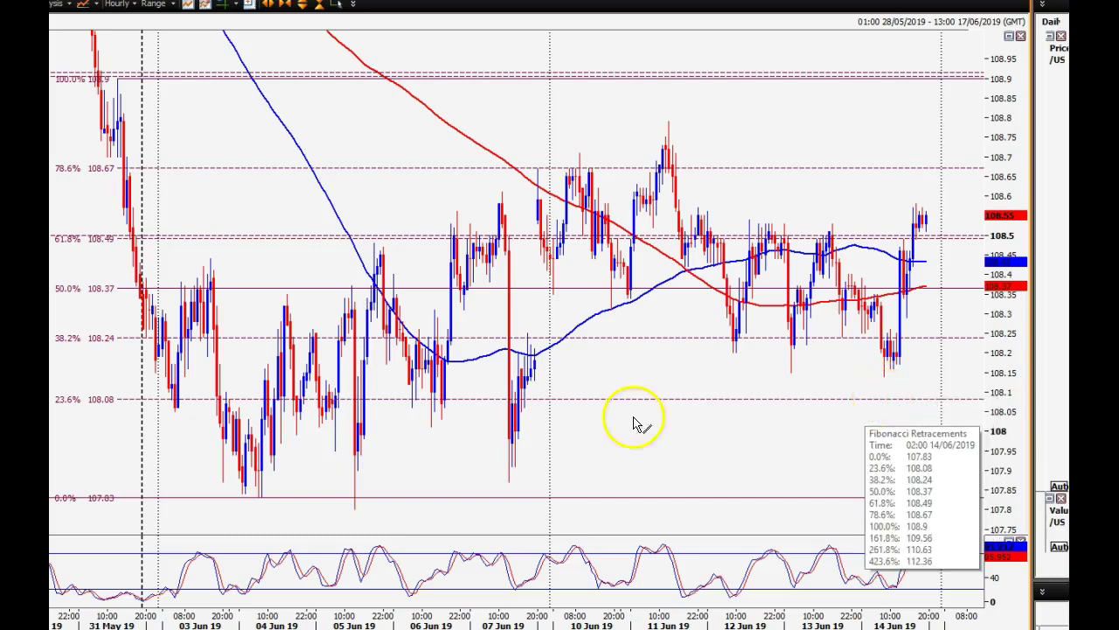
mouse_move(355, 478)
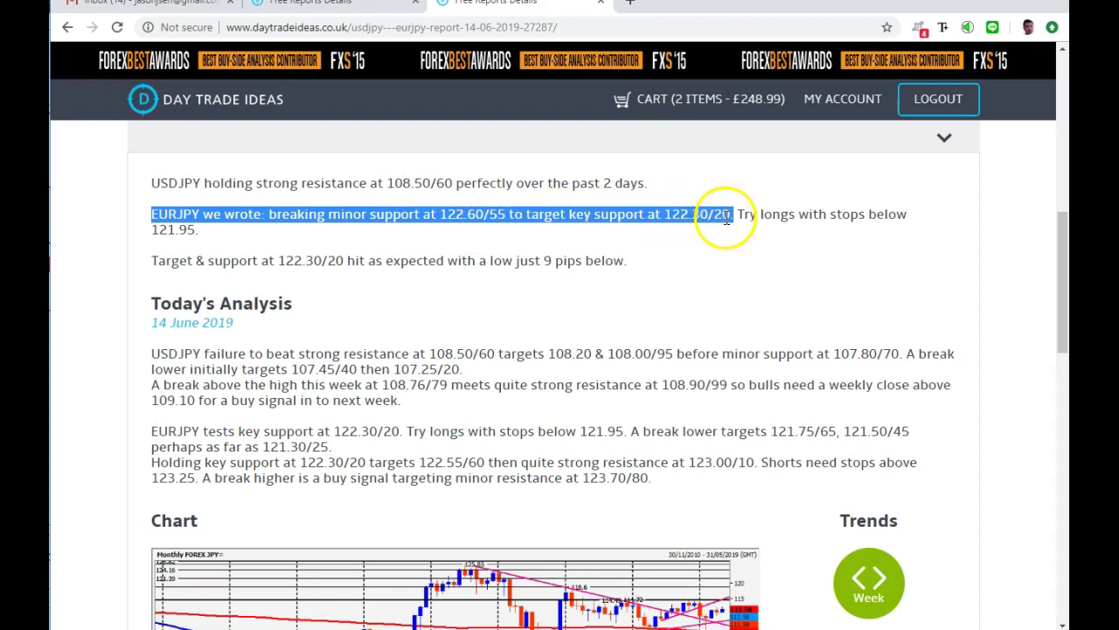
Step: Check the EURJPY chart, then highlight the whole EURJPY analysis paragraph
key(alt+Tab)
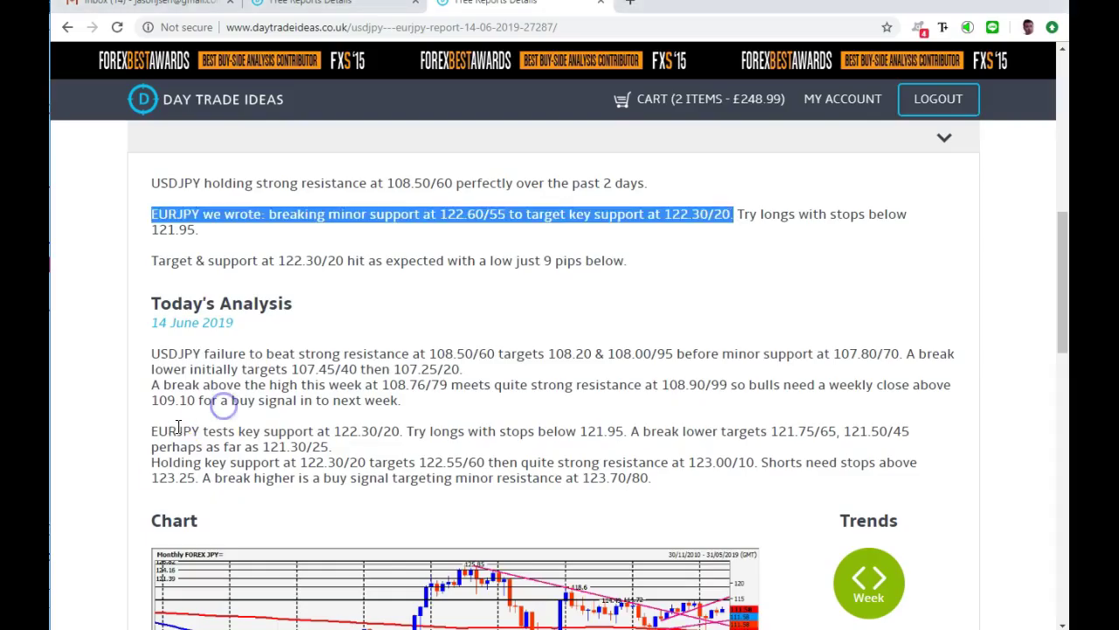
click(156, 432)
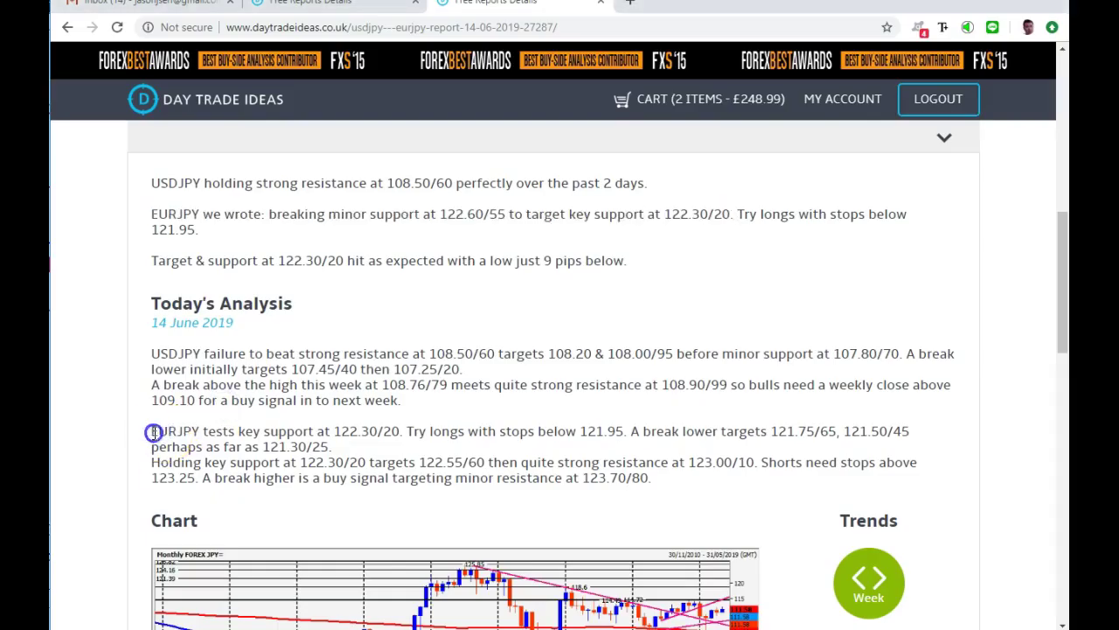
drag(153, 432, 609, 433)
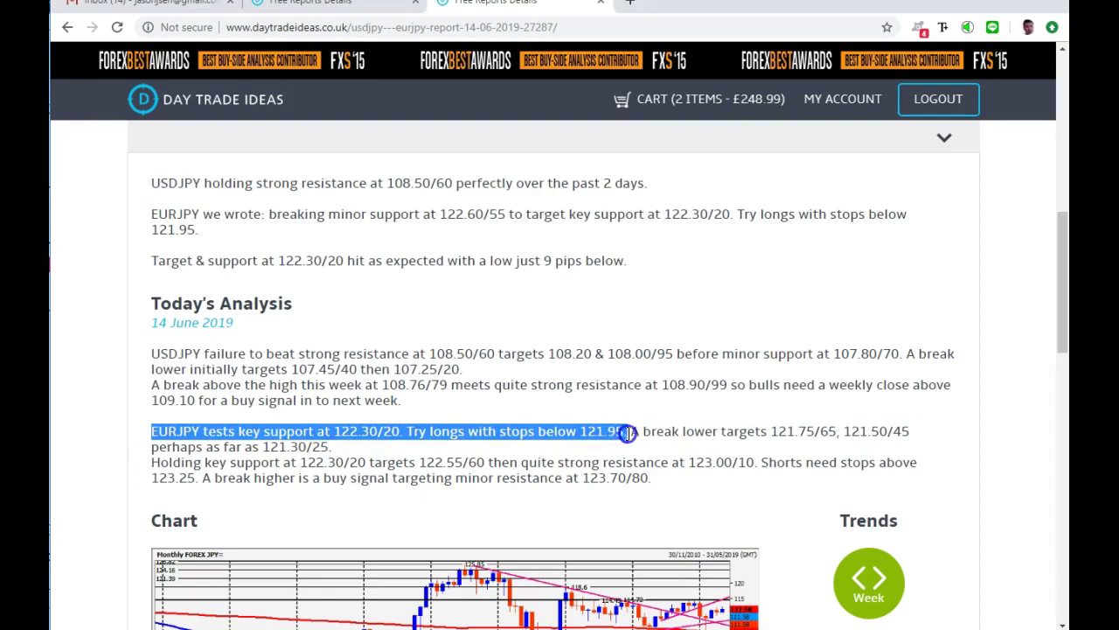
drag(627, 434, 627, 446)
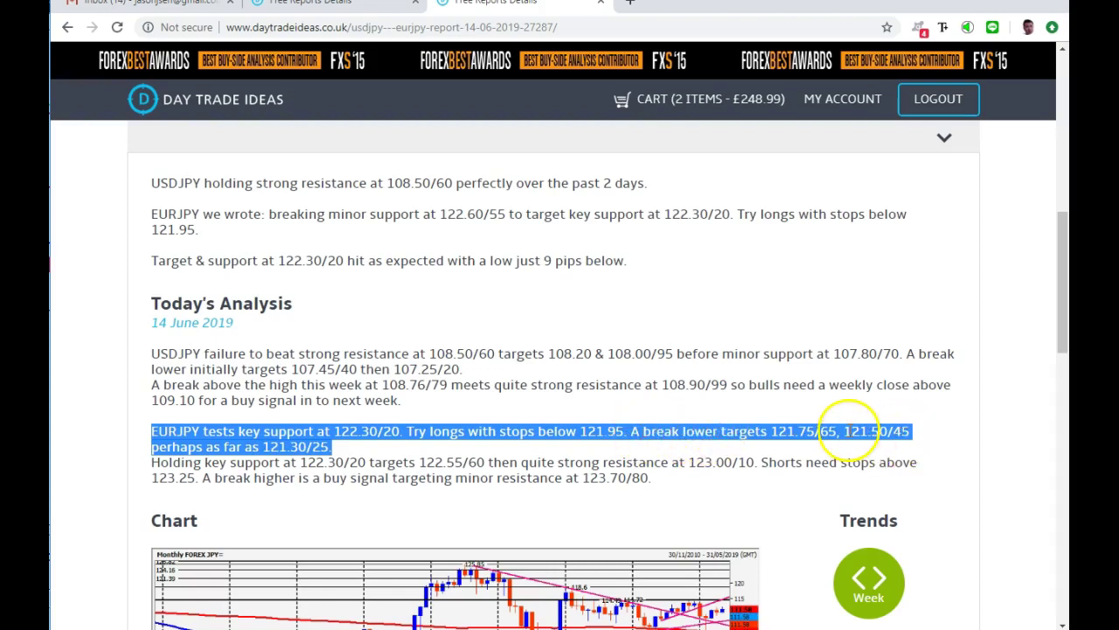
Step: Mark the 121.75/65 and 121.50/45 targets, then highlight the EURUSD analysis paragraph
click(848, 430)
drag(769, 430, 913, 433)
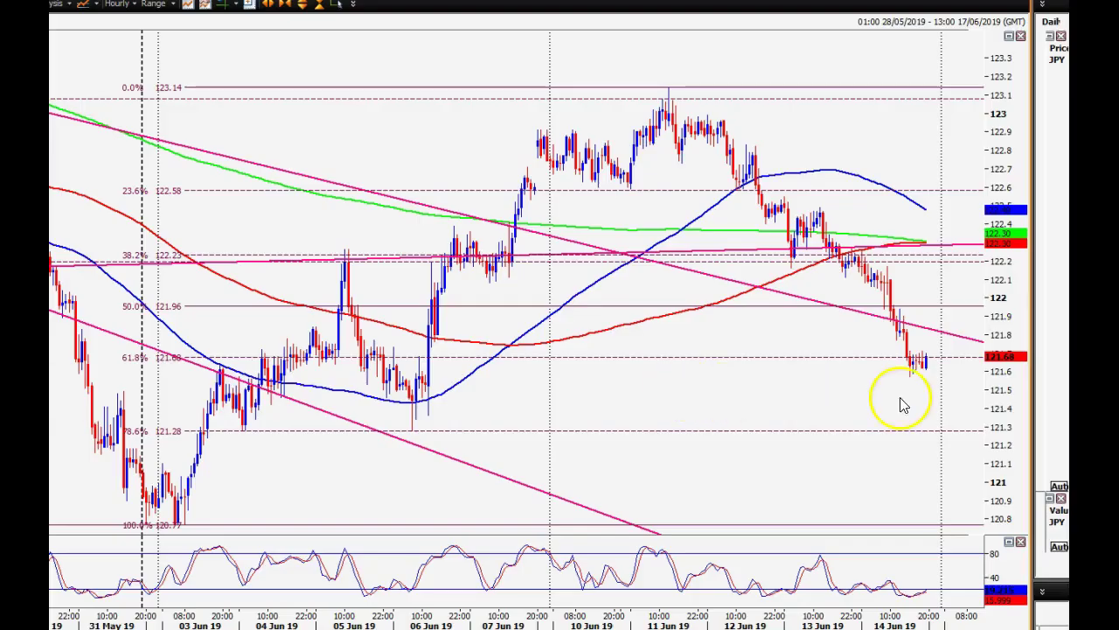
mouse_move(911, 378)
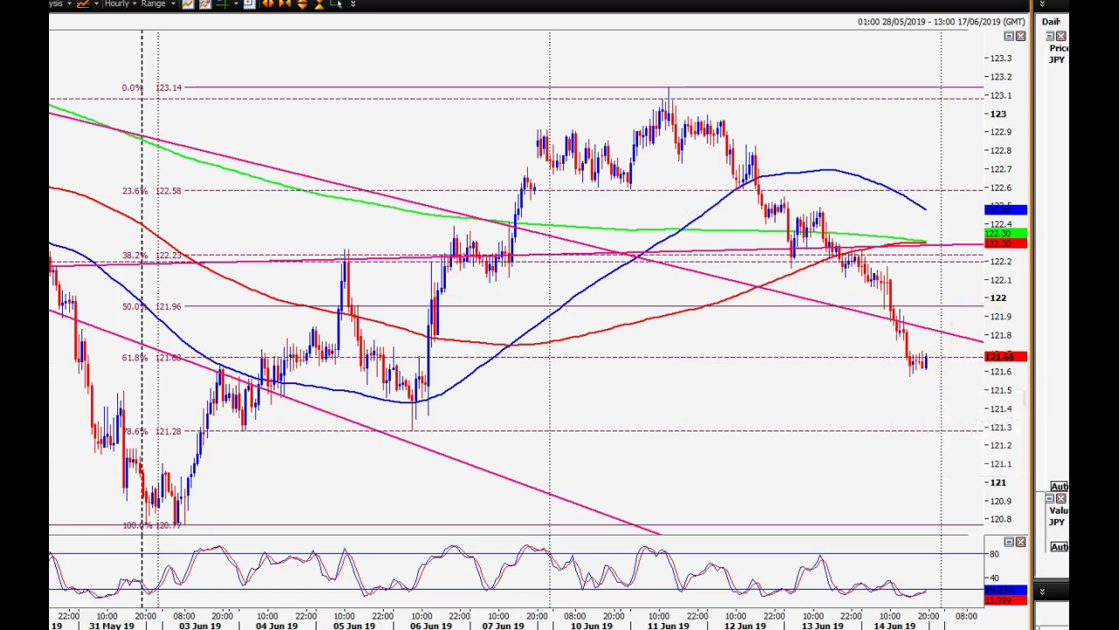
triple_click(261, 328)
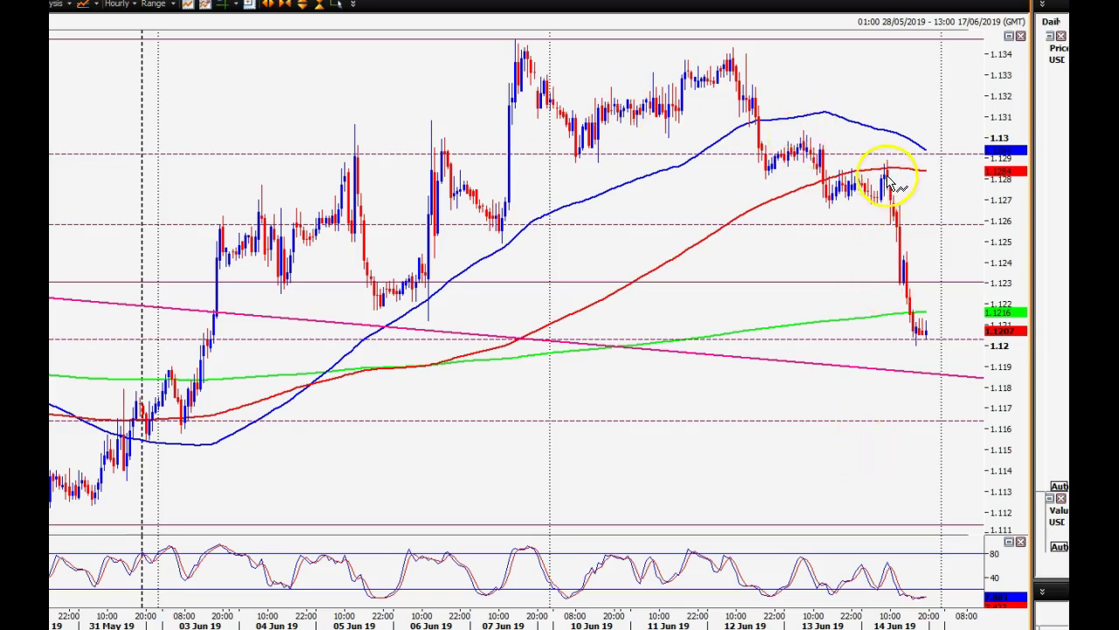
Step: Read the latest EURUSD hourly candles near 1.1205–1.1209 and compare them with the report
mouse_move(888, 180)
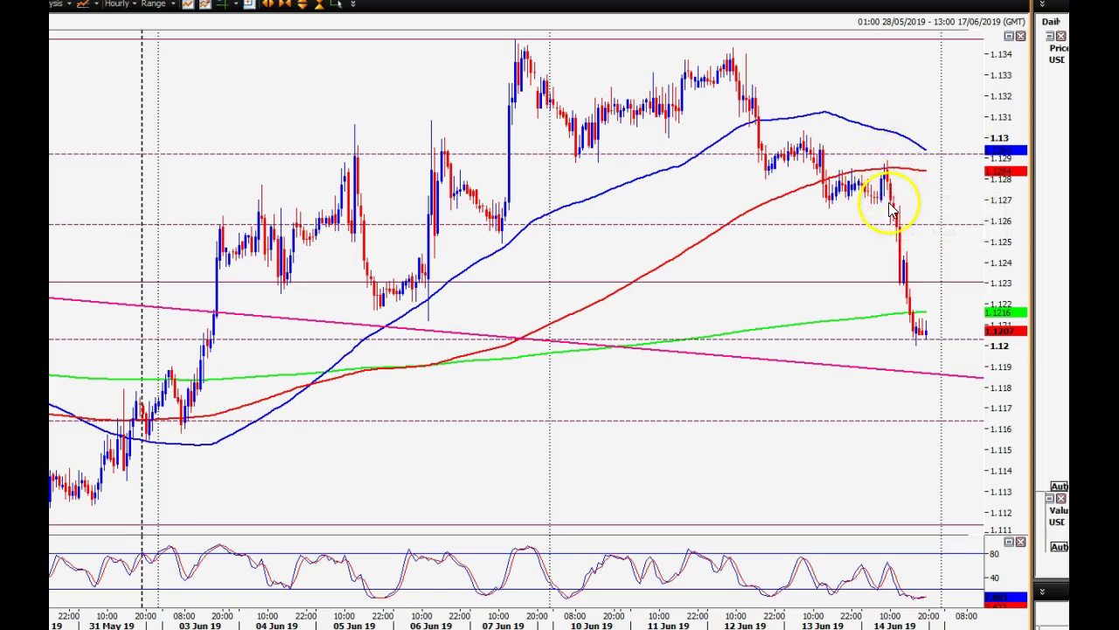
mouse_move(879, 207)
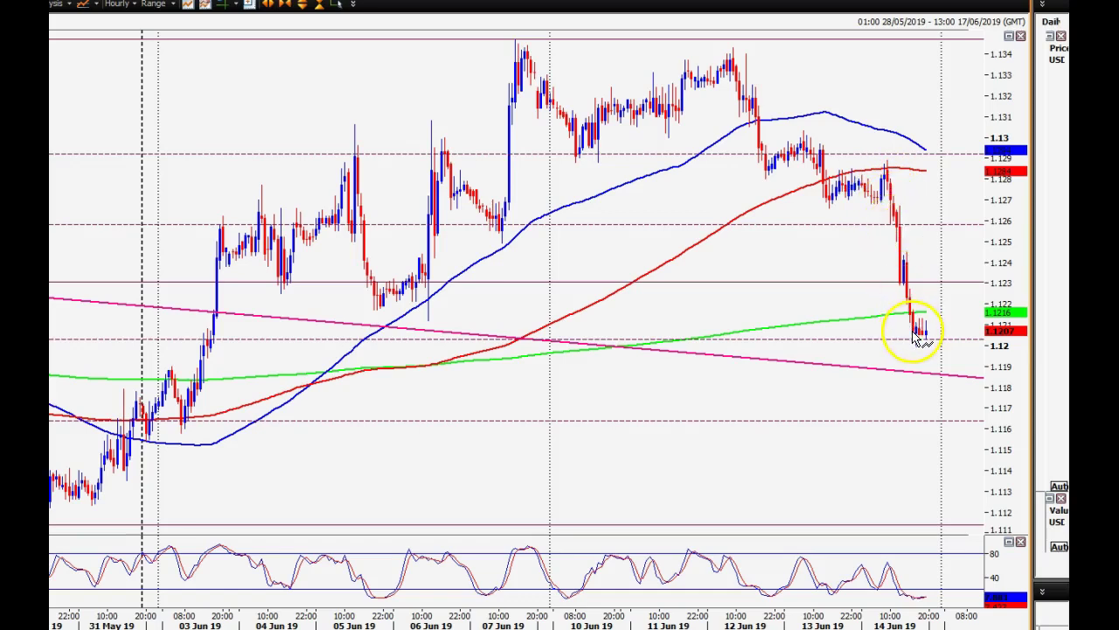
mouse_move(919, 340)
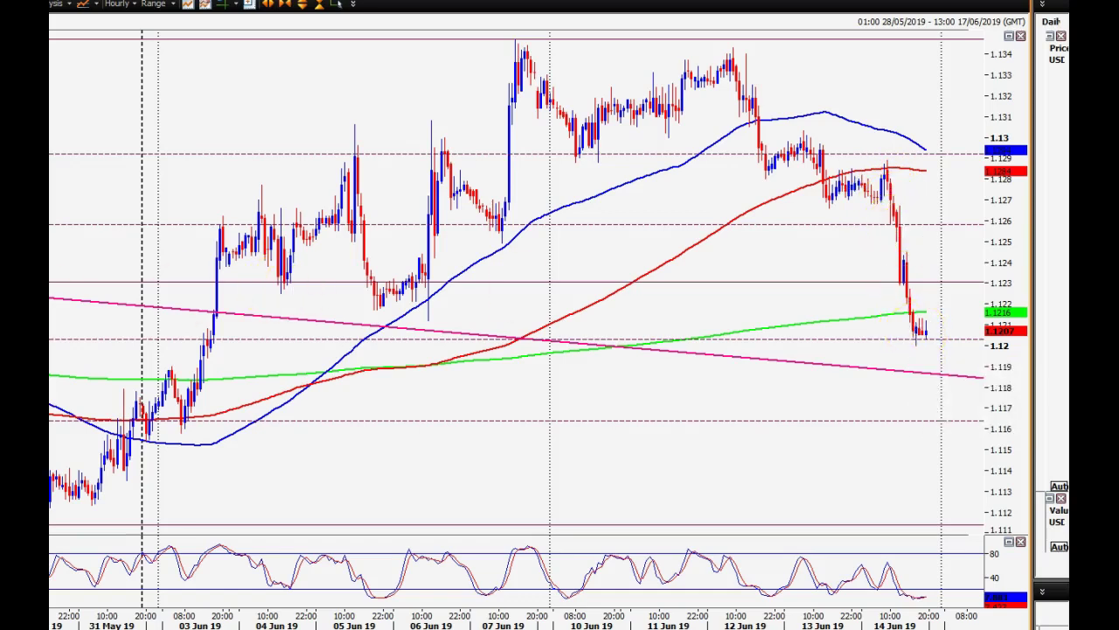
key(alt+Tab)
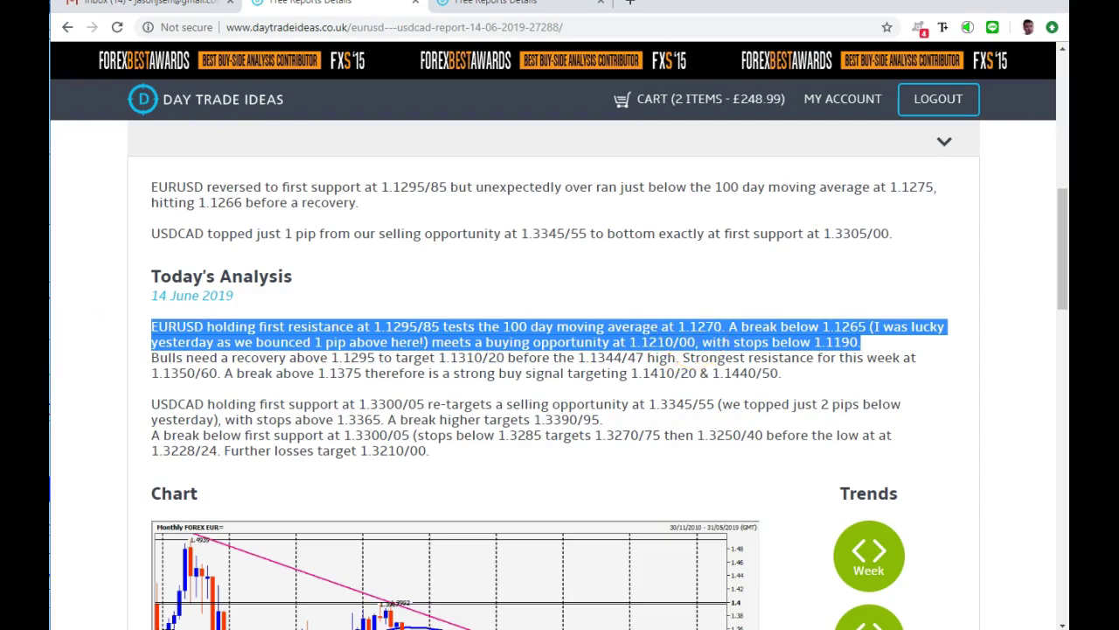
key(alt+Tab)
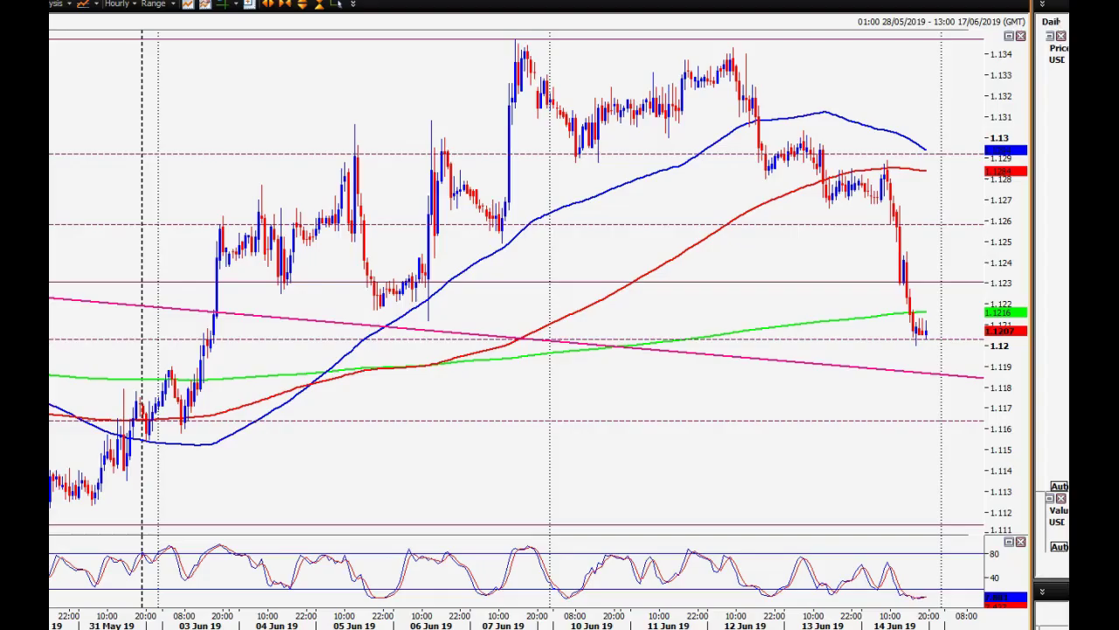
Step: Close the candle data box on the EURUSD chart
click(923, 329)
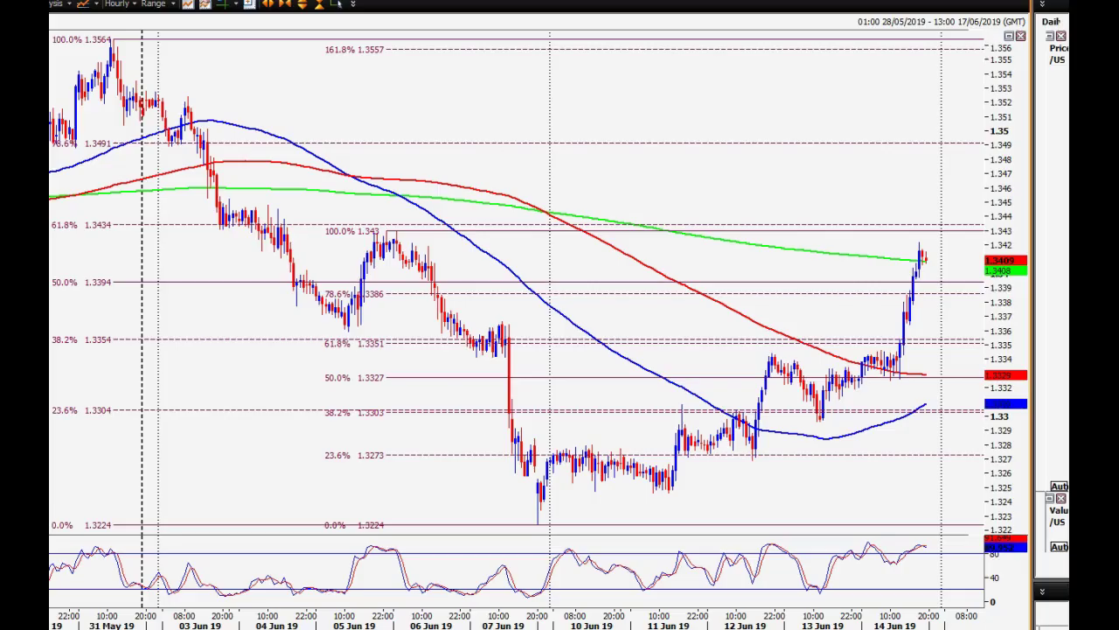
Step: Bring the USDCAD chart forward and read the 13–14 June candles rallying toward 1.341
click(35, 385)
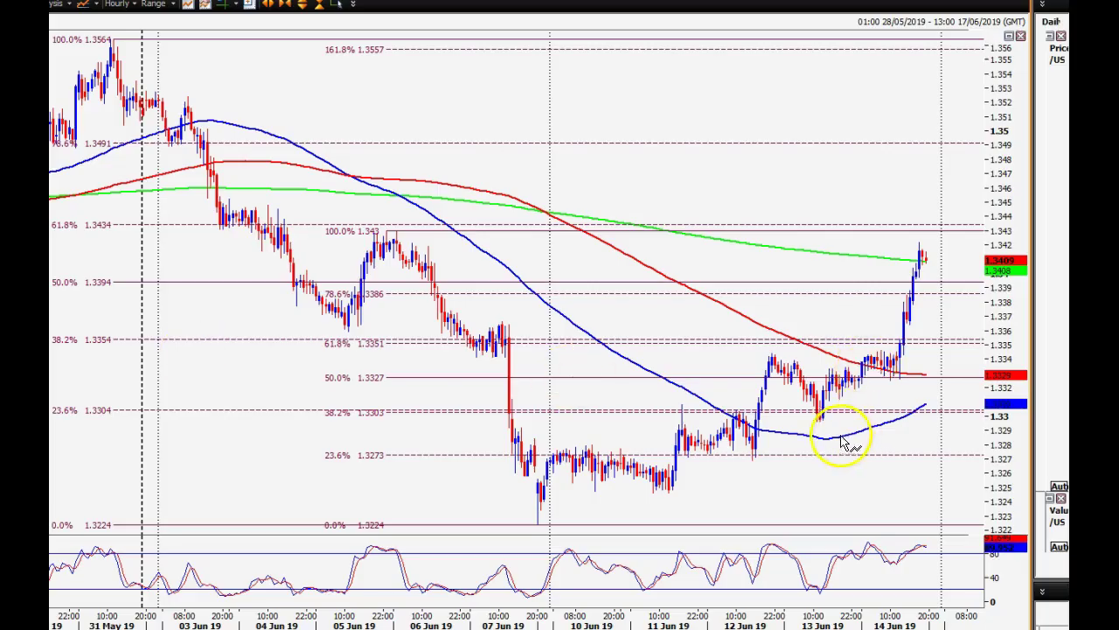
mouse_move(819, 427)
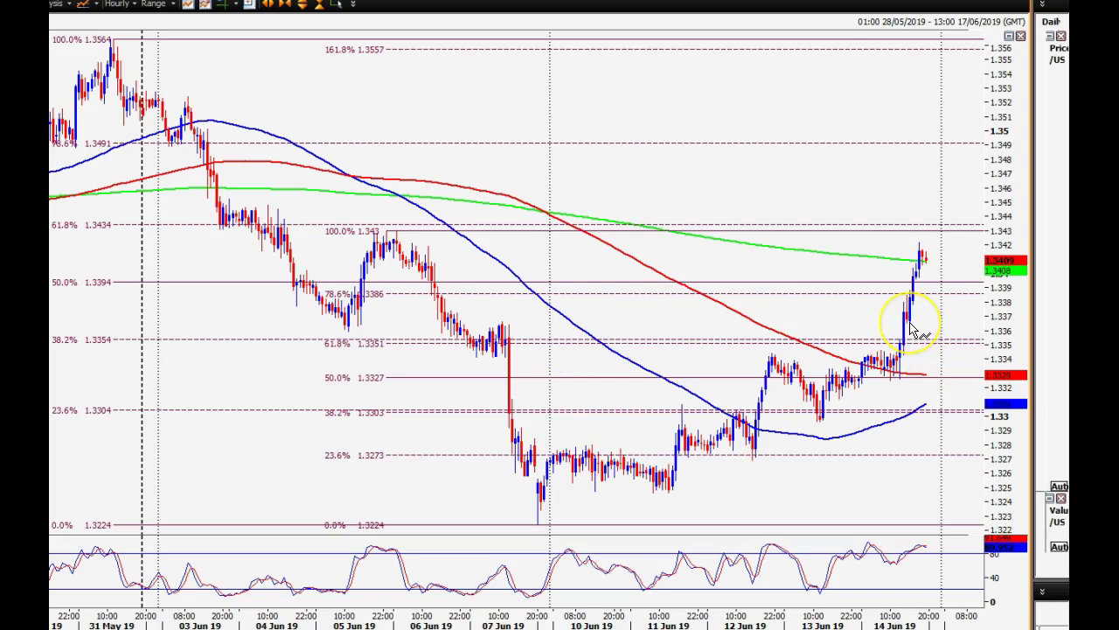
mouse_move(913, 331)
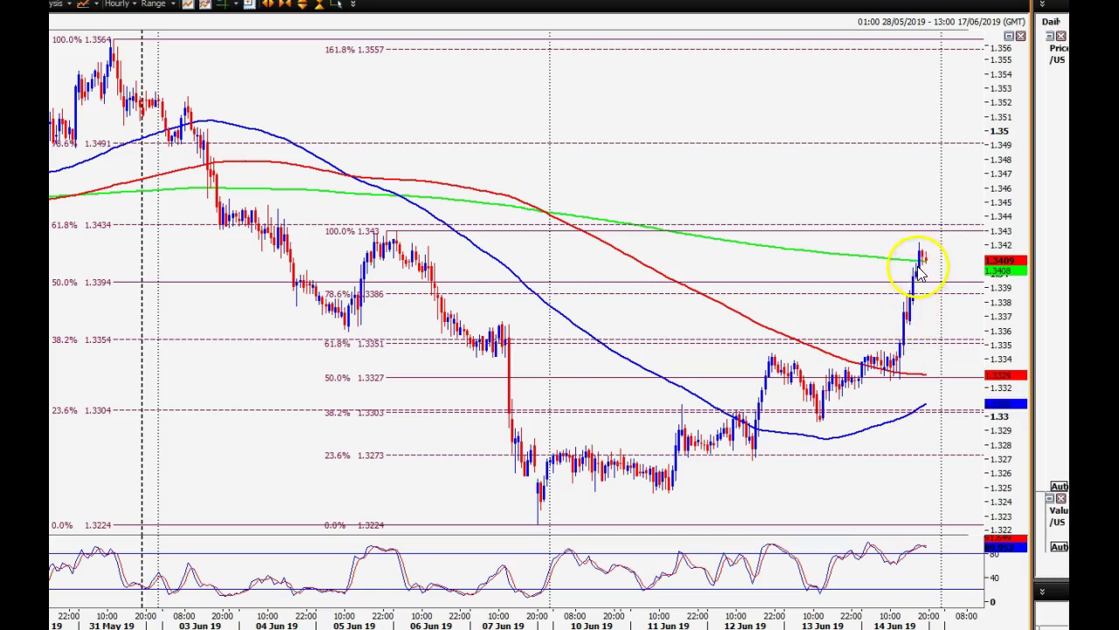
mouse_move(920, 272)
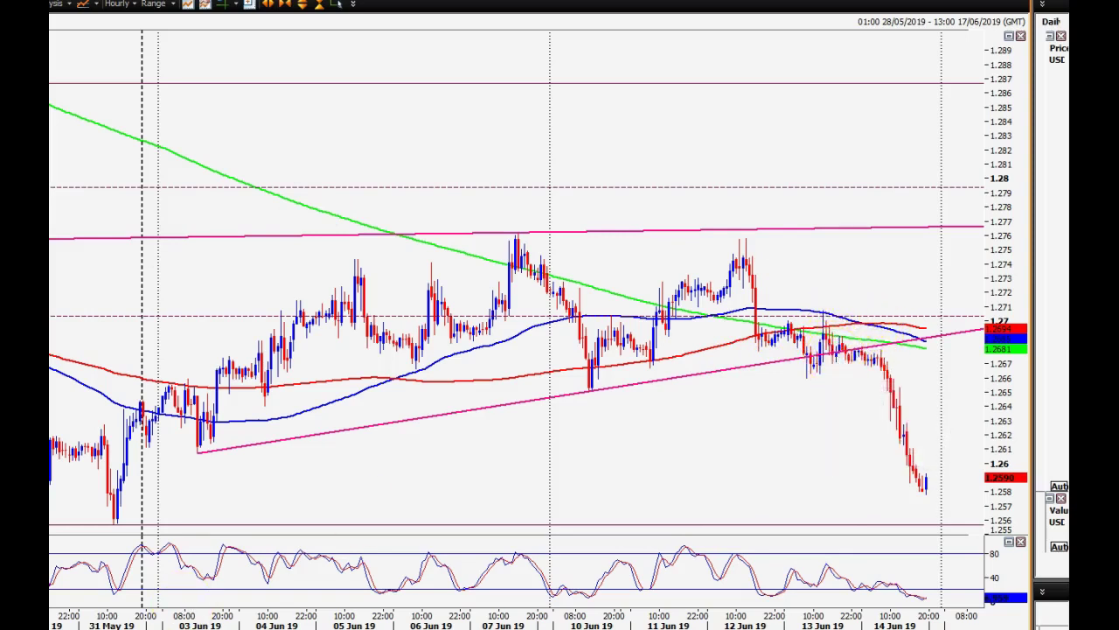
Step: Highlight the GBPUSD minor support sentence and check it against the GBPUSD hourly chart
key(alt+Tab)
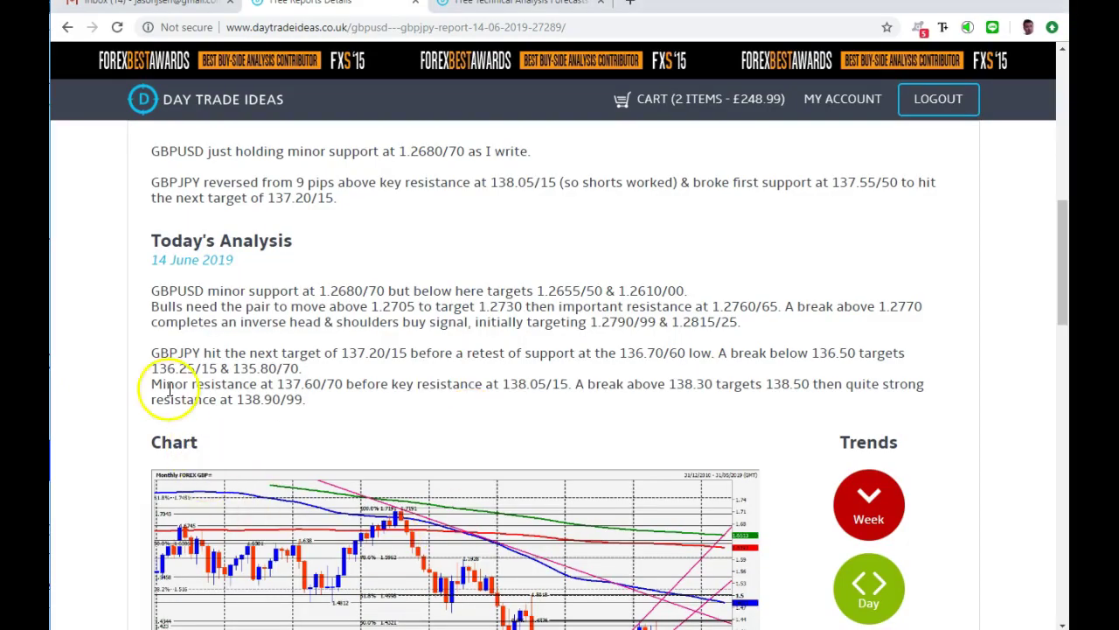
drag(155, 290, 561, 291)
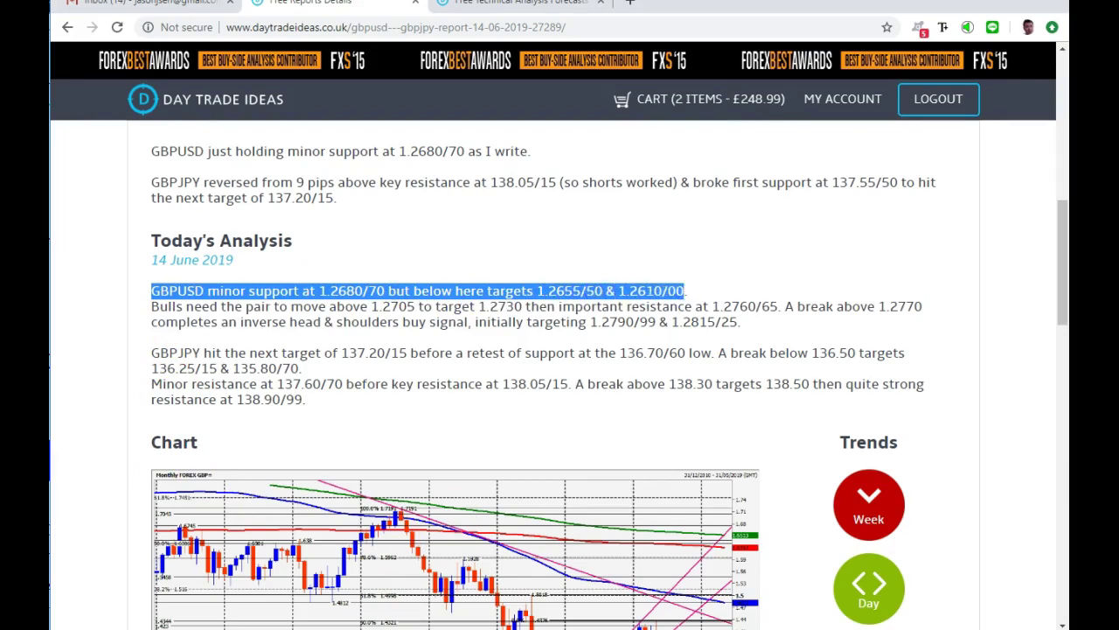
key(alt+Tab)
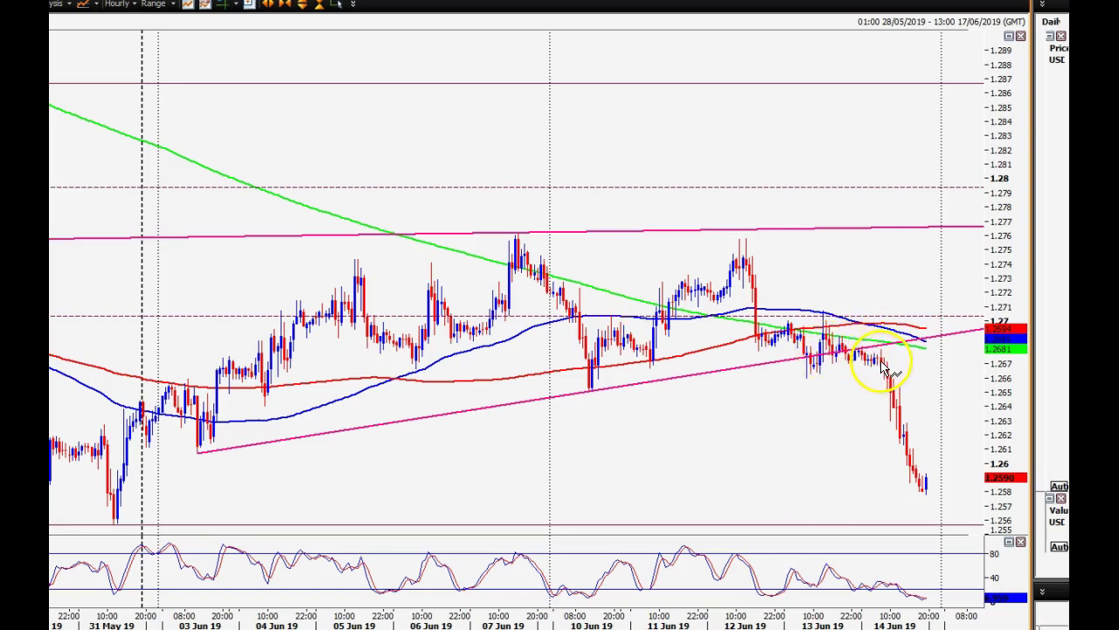
mouse_move(885, 367)
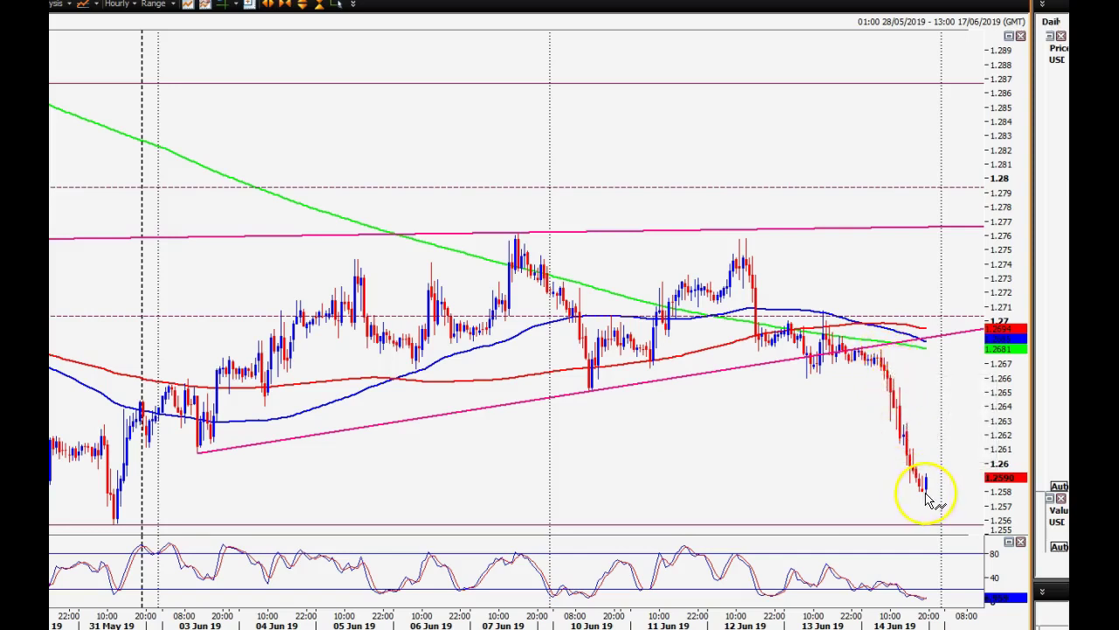
mouse_move(929, 498)
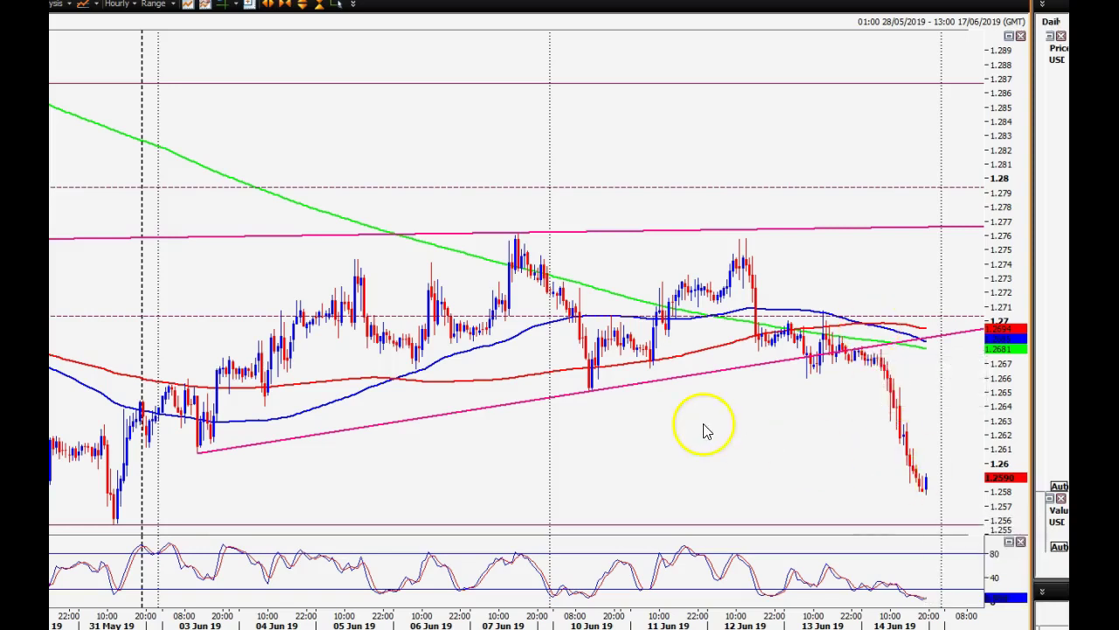
Step: Zoom the GBPUSD chart out twice to show history back to mid-May
click(284, 6)
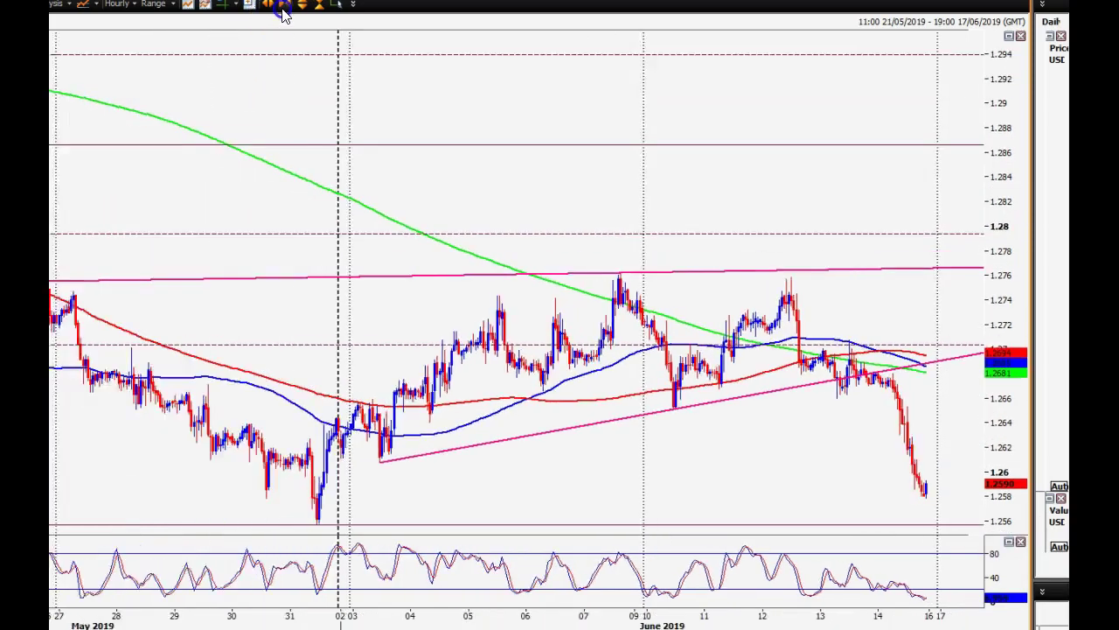
click(284, 7)
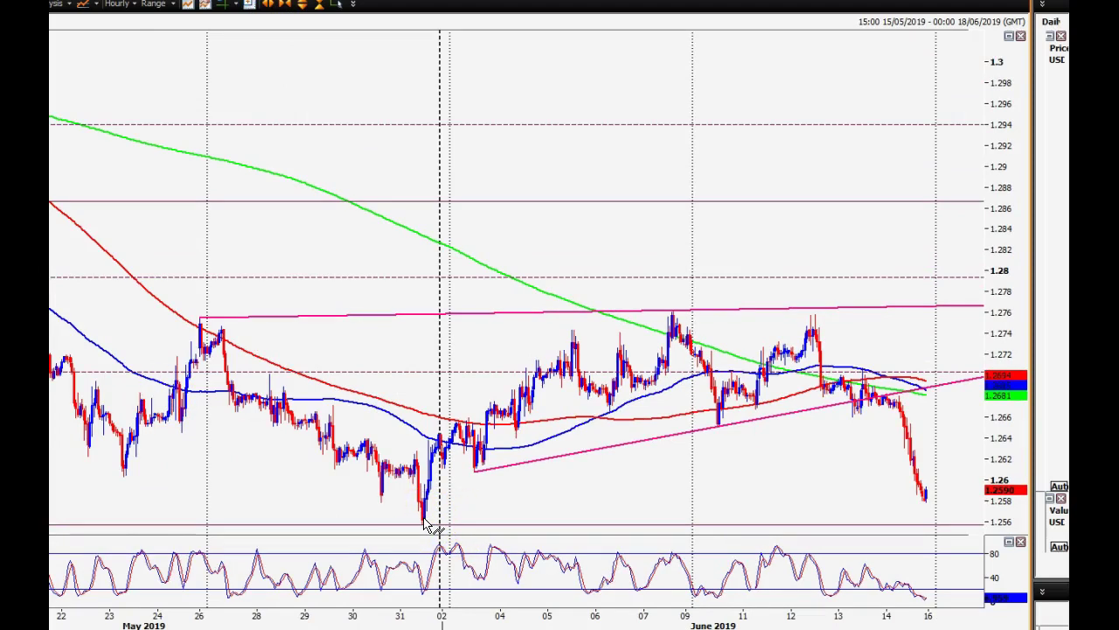
mouse_move(426, 523)
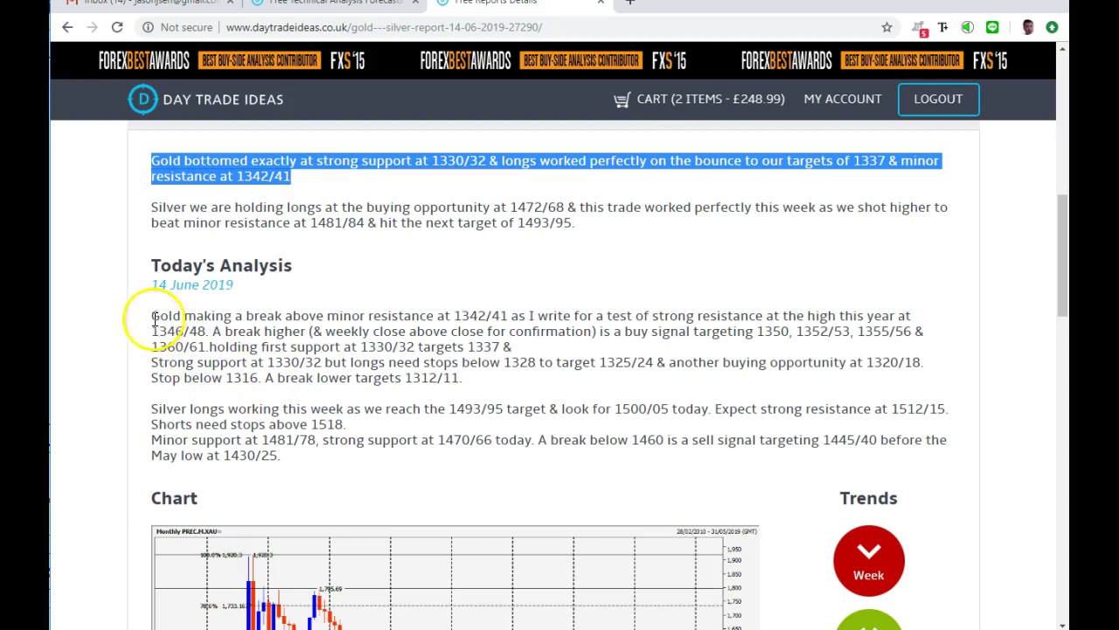
drag(153, 316, 209, 332)
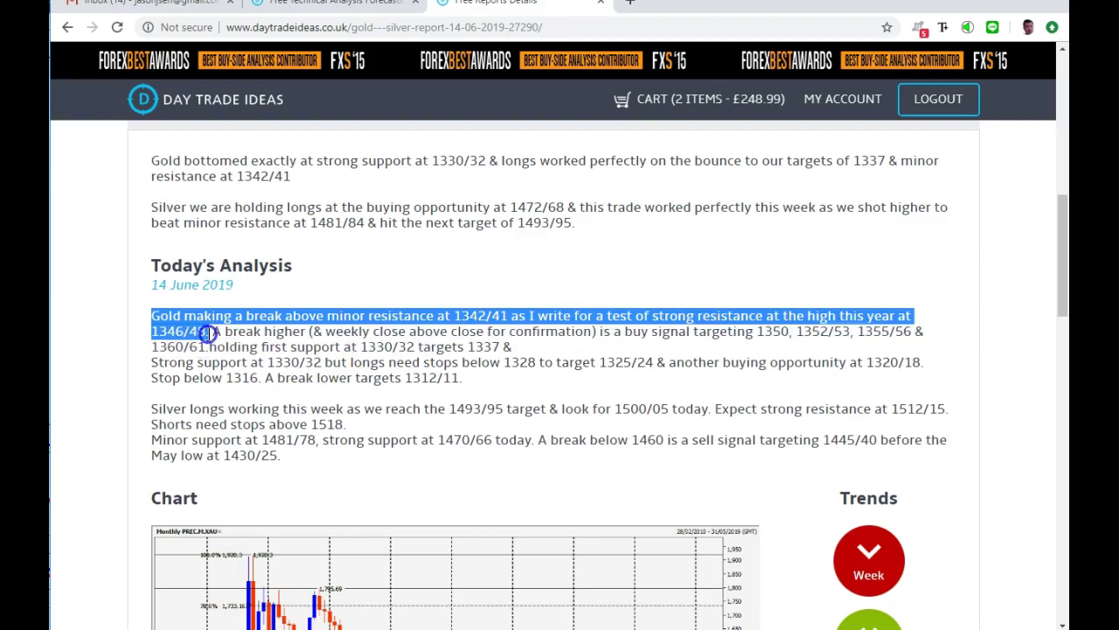
drag(208, 332, 182, 343)
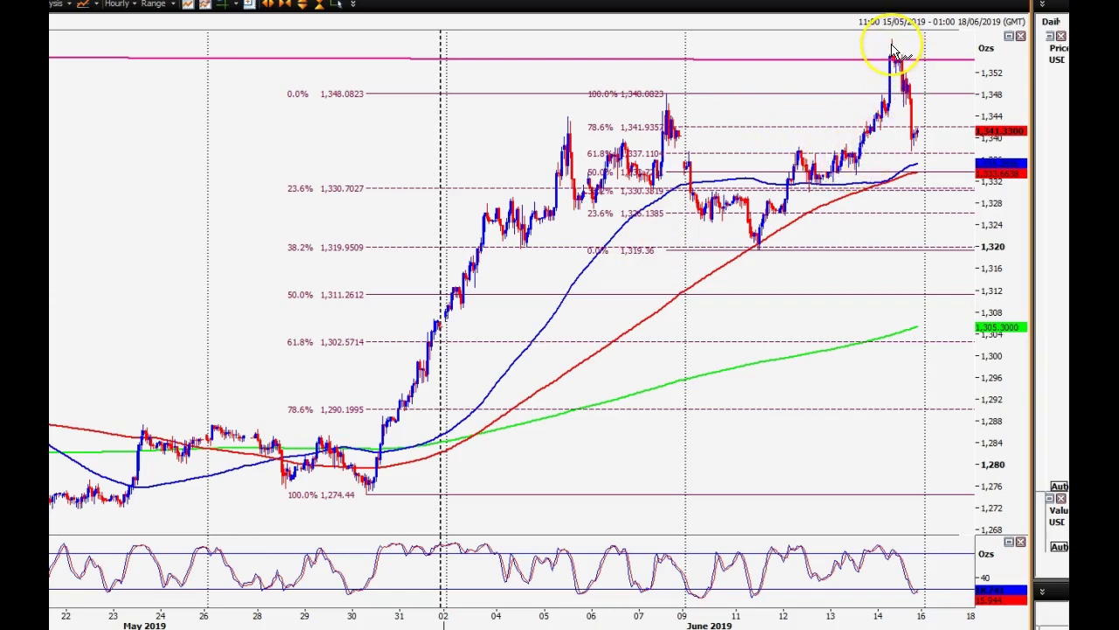
mouse_move(892, 45)
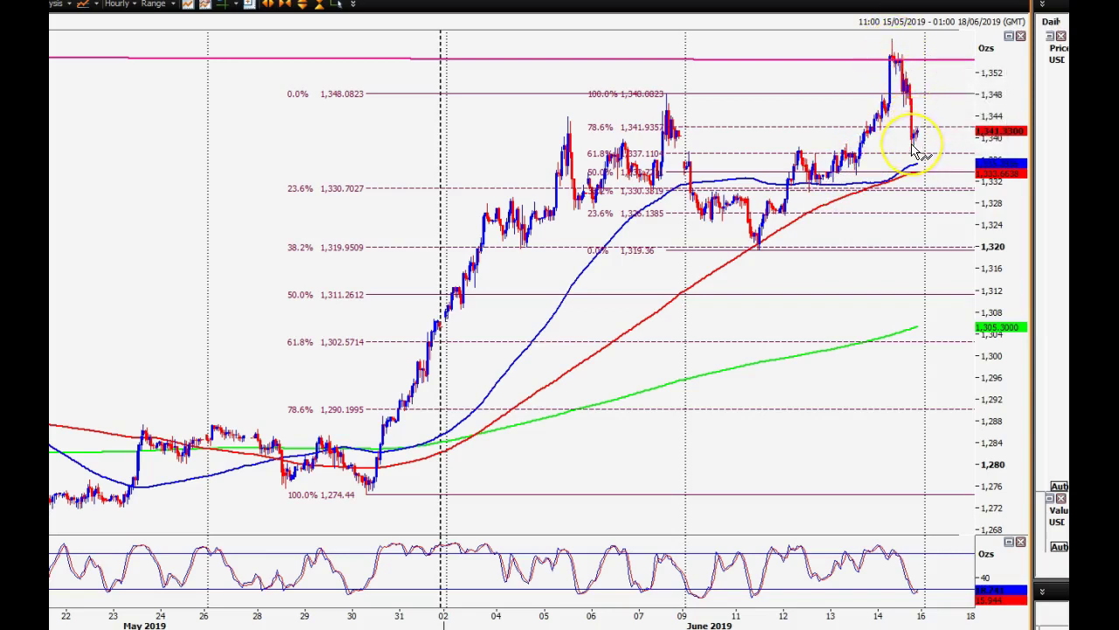
mouse_move(913, 147)
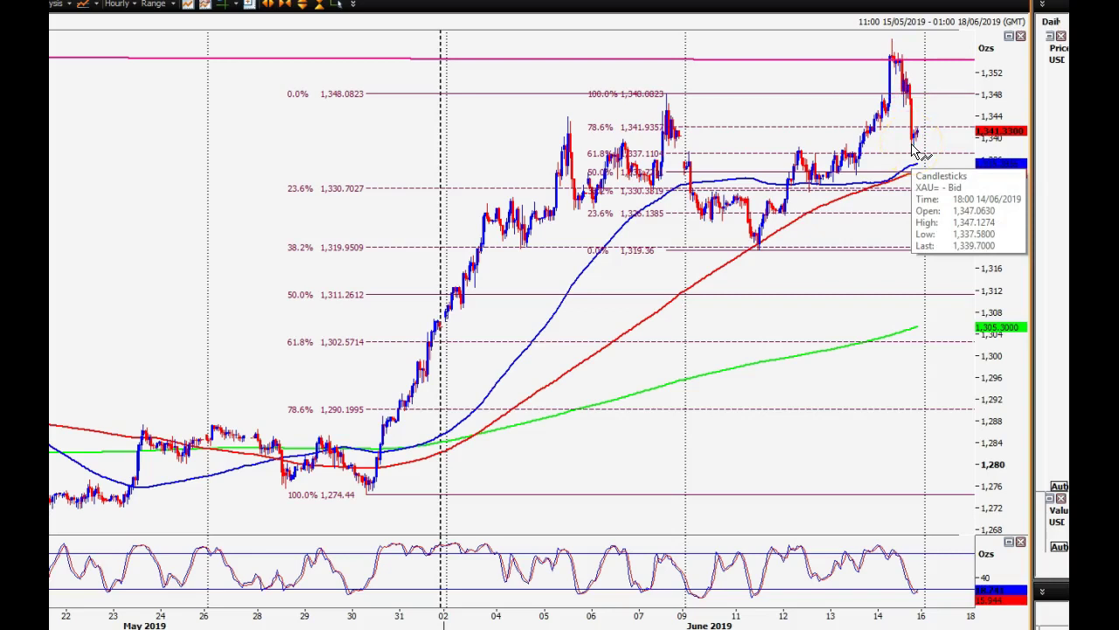
mouse_move(927, 188)
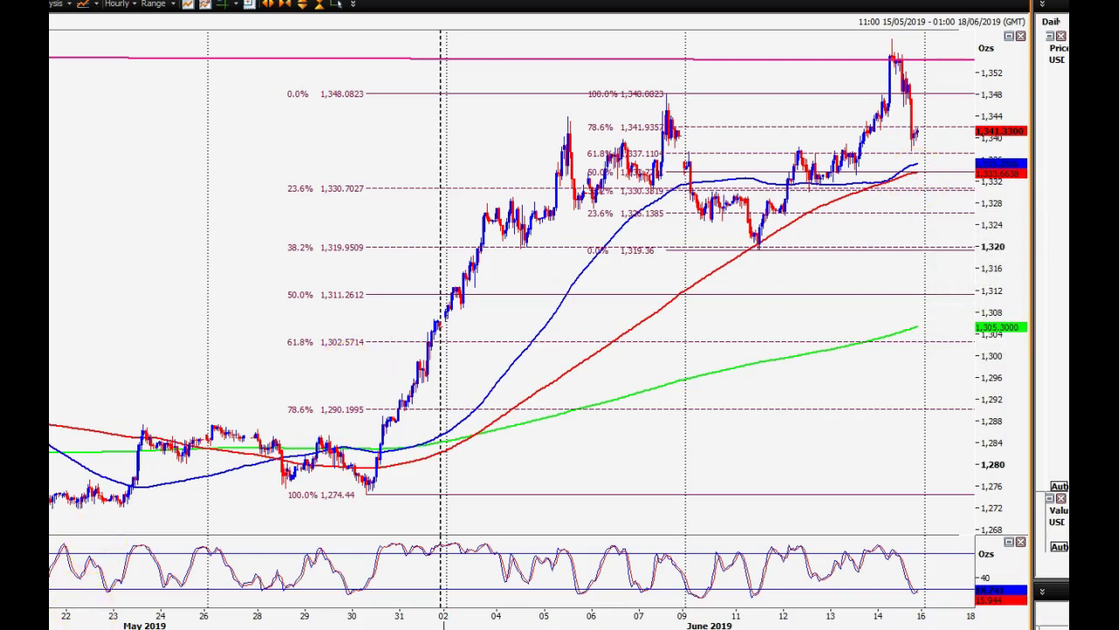
key(alt+Tab)
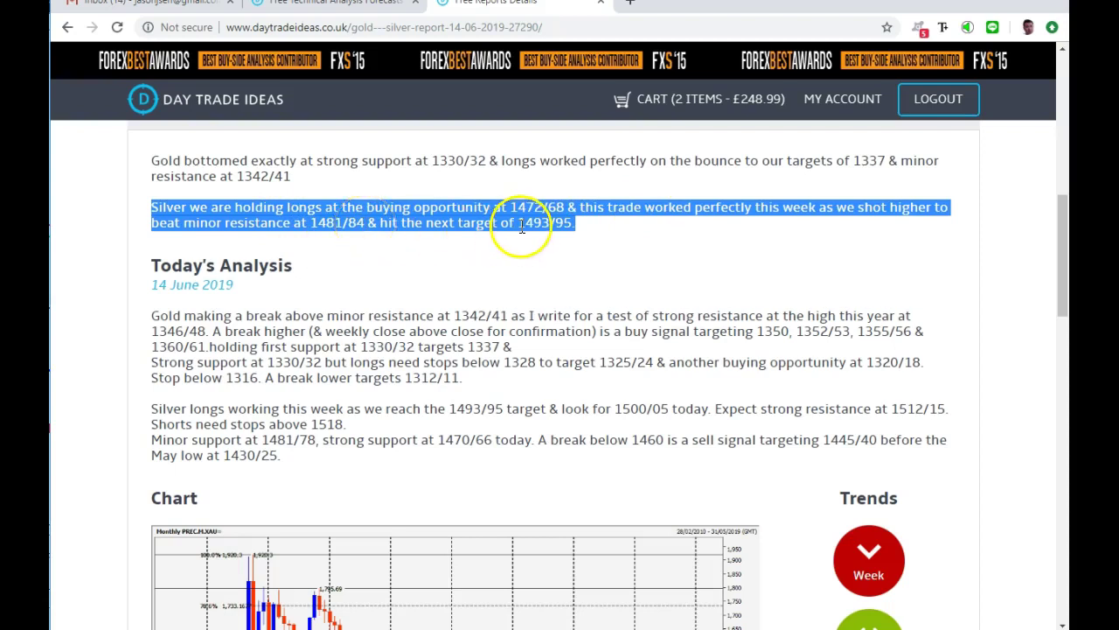
Step: Highlight today's silver analysis and compare it with the hourly silver chart
click(150, 411)
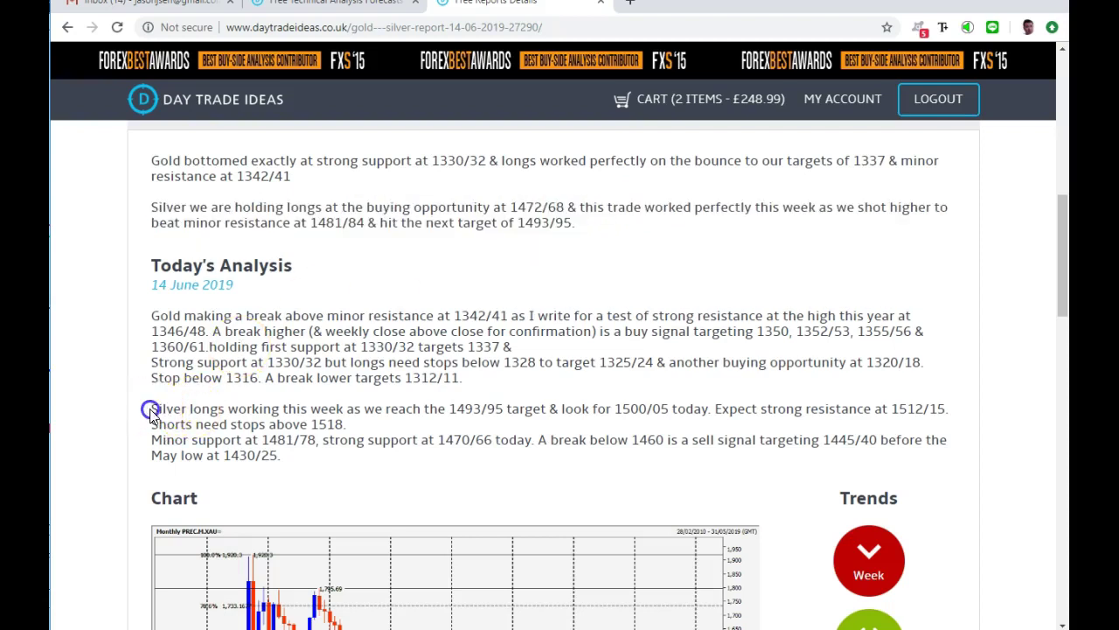
drag(153, 409, 507, 423)
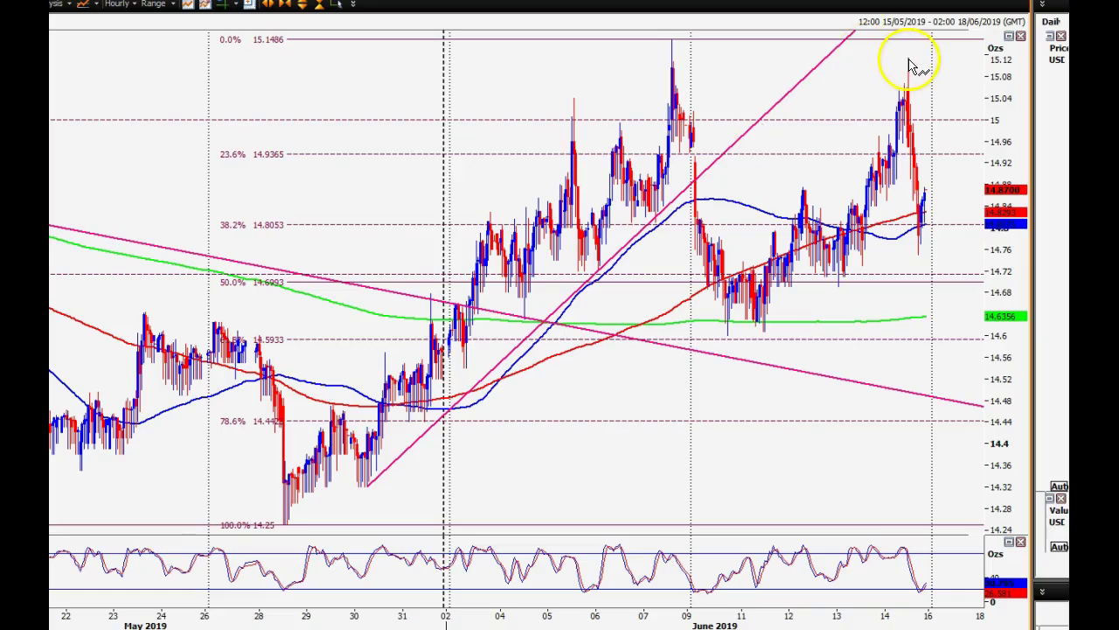
mouse_move(909, 66)
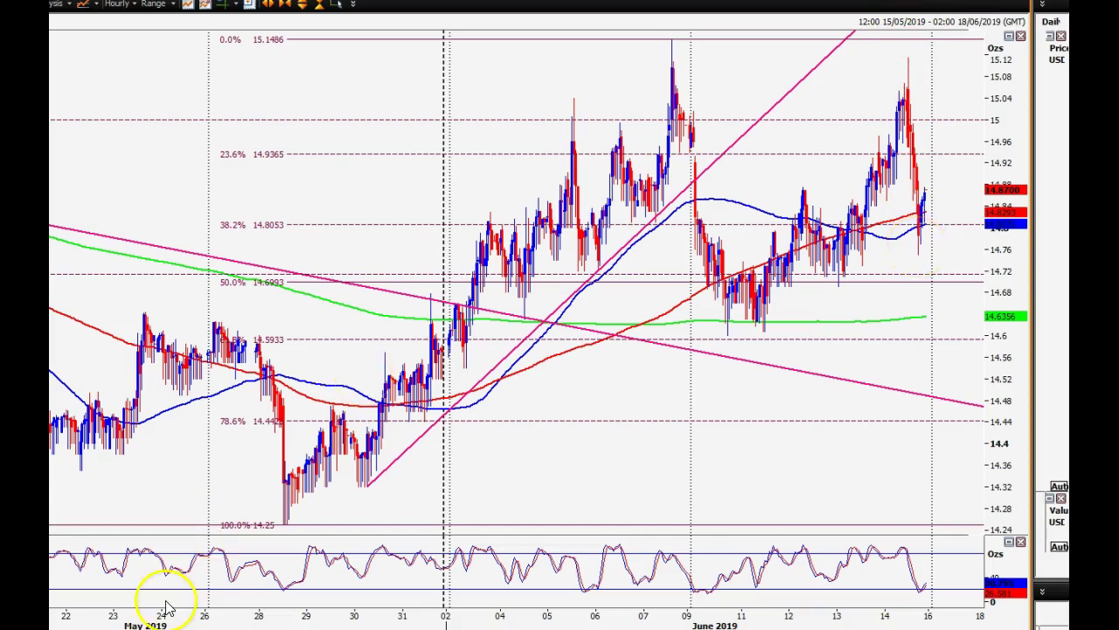
key(alt+Tab)
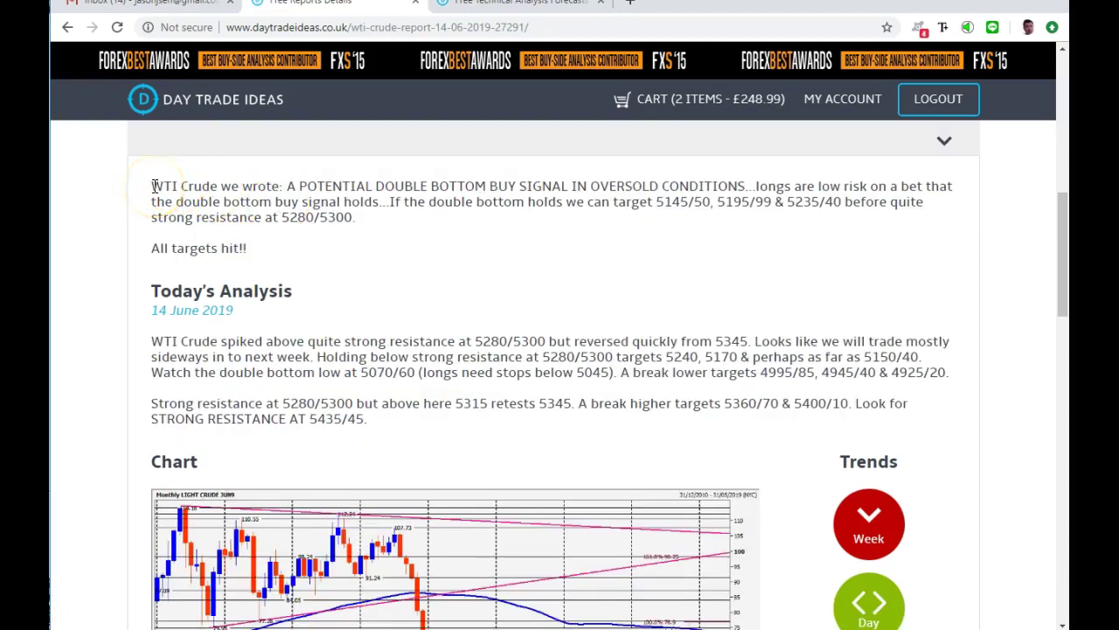
Step: Highlight the WTI Crude call and read the 14/06 bar on the daily Light Crude JUL9 chart
drag(153, 186, 425, 218)
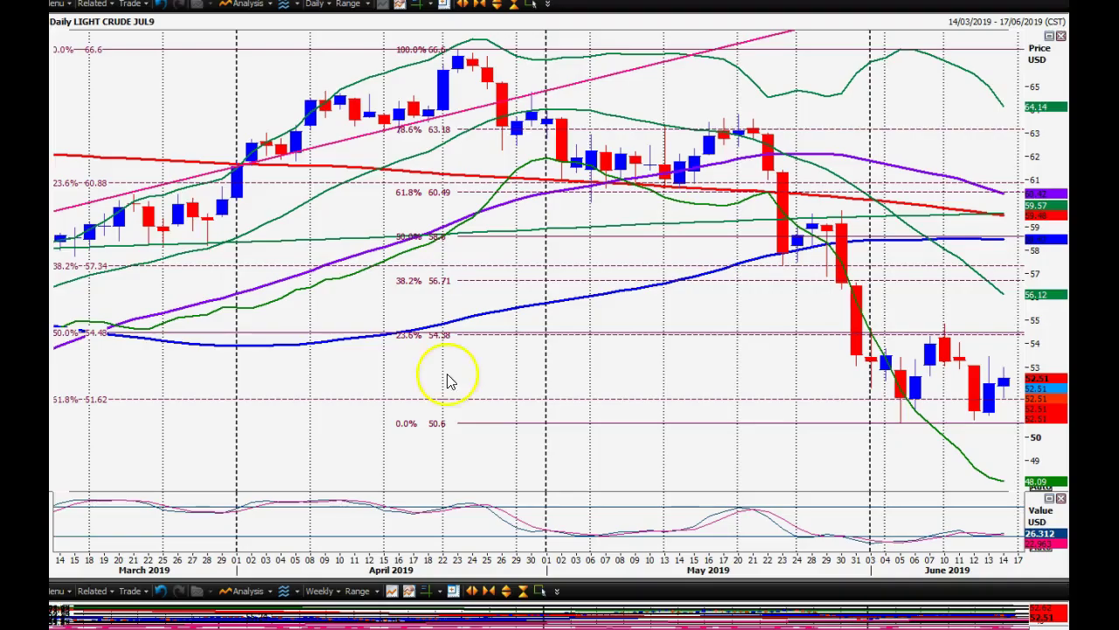
mouse_move(987, 392)
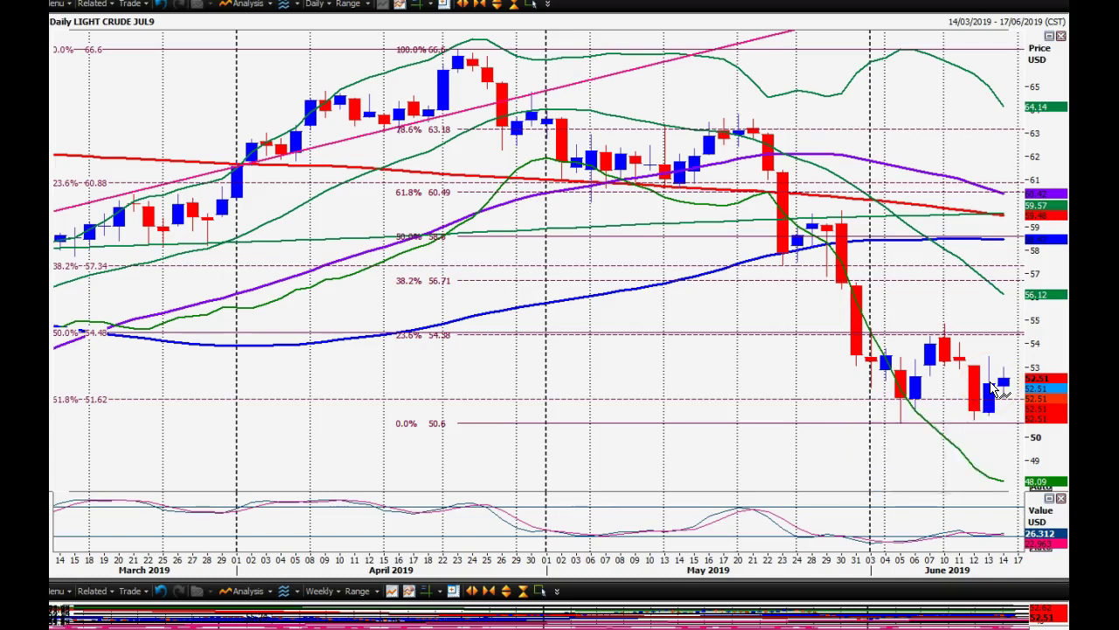
click(1001, 385)
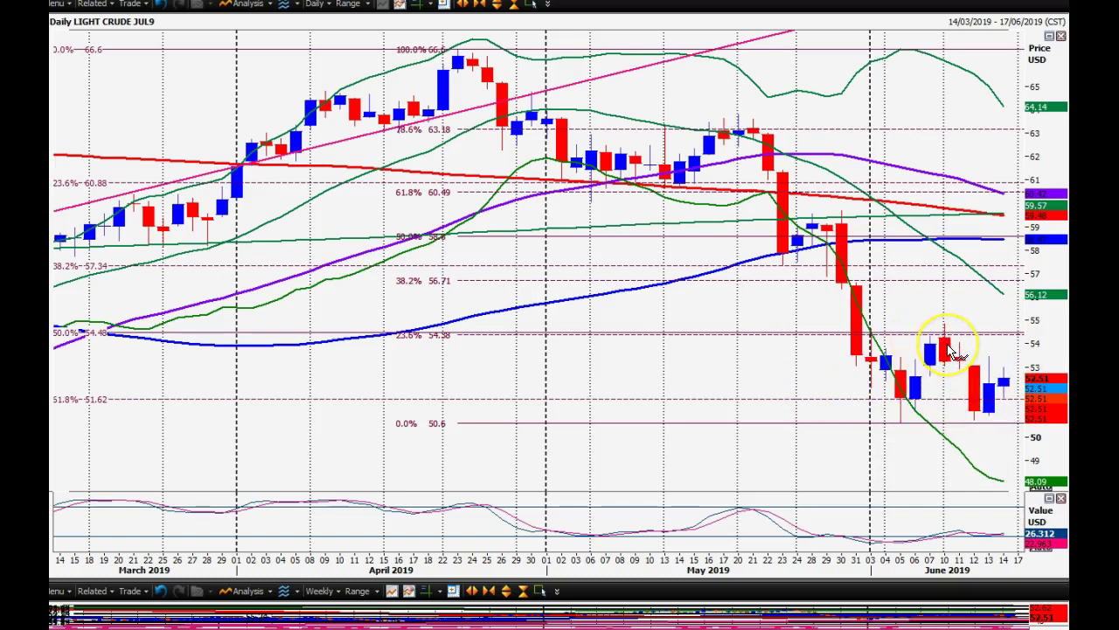
Step: Review the neighbouring June candles, then return to the Day Trade Ideas homepage
mouse_move(953, 350)
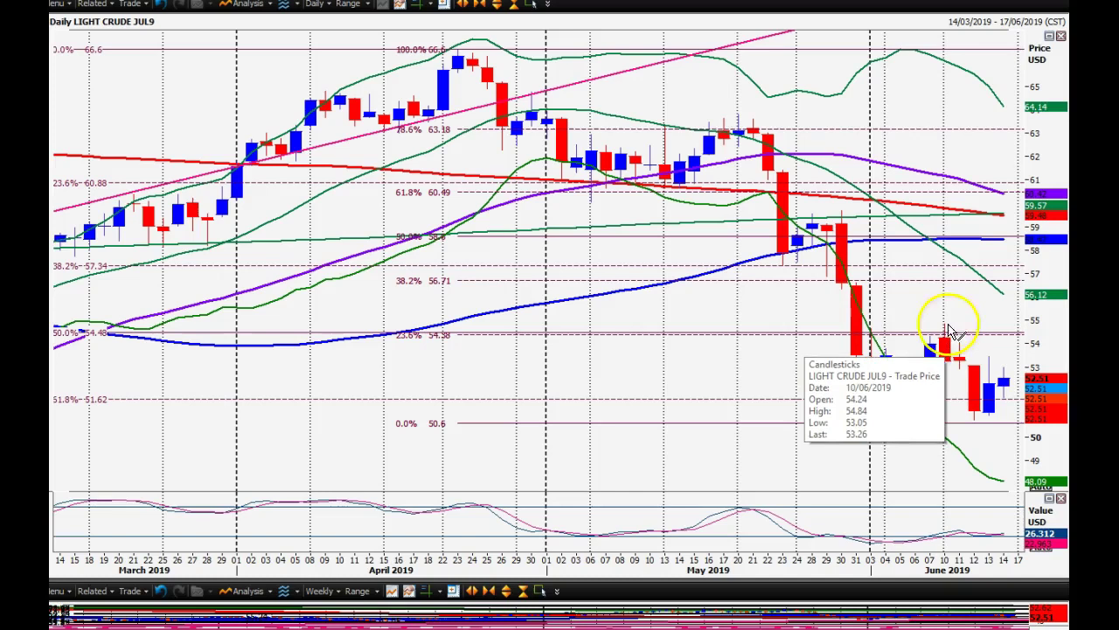
mouse_move(1027, 359)
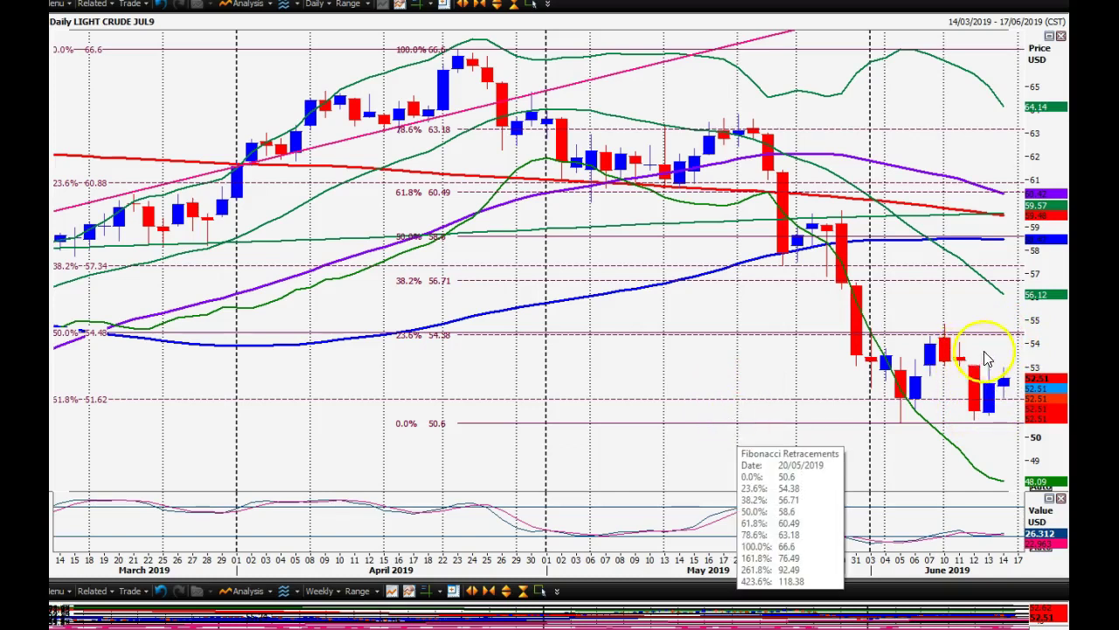
mouse_move(996, 341)
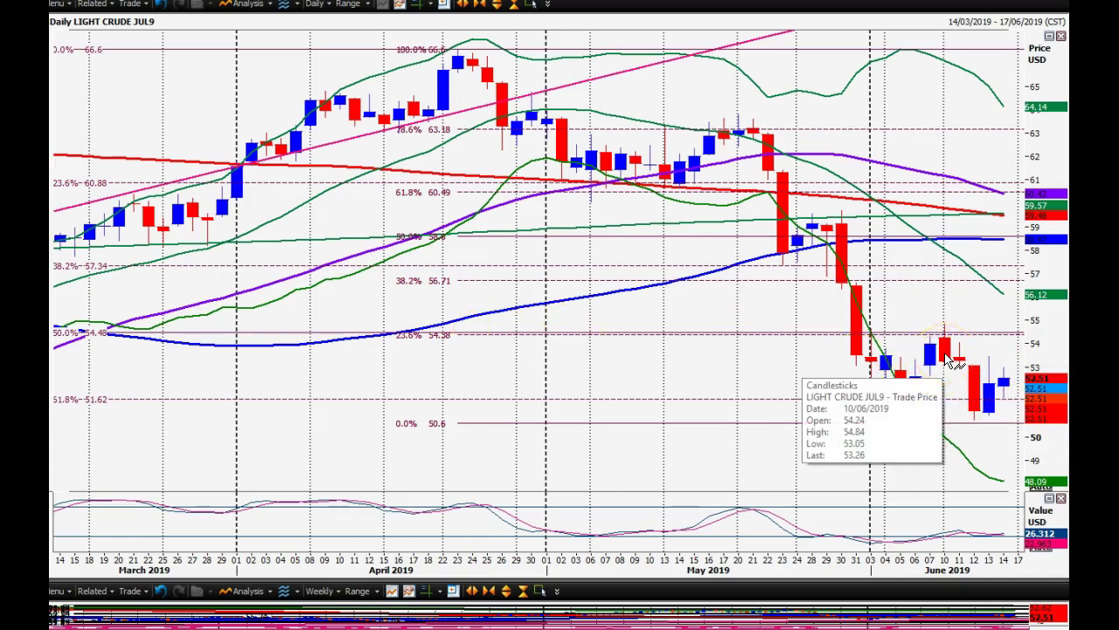
click(75, 611)
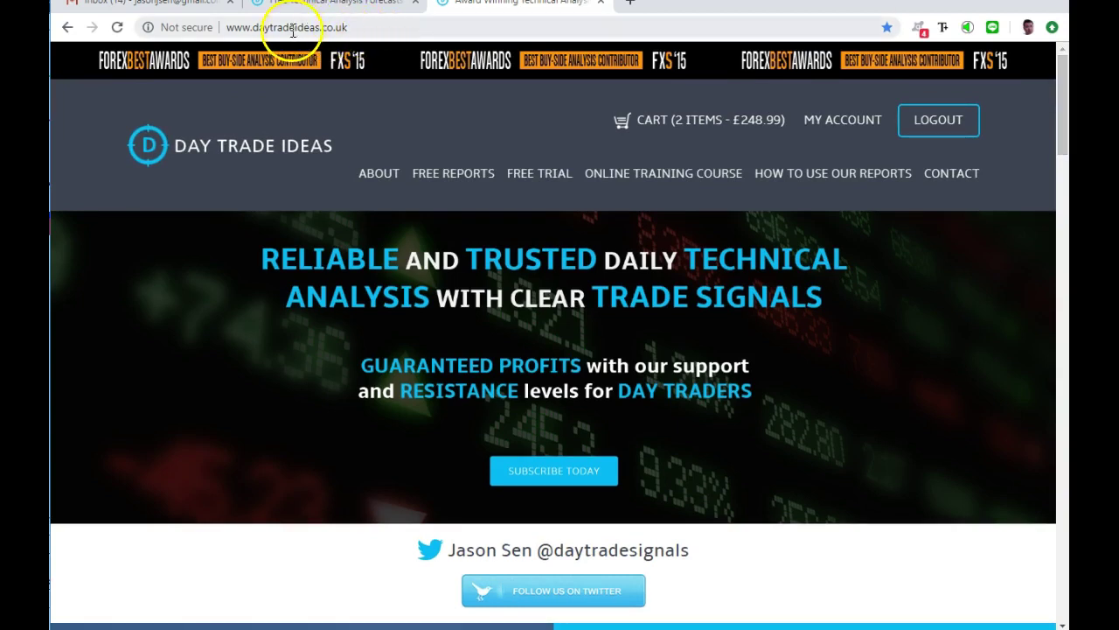
Step: Scroll down to the forecasts section and show the Commodities subscription packages
drag(1057, 118, 1065, 262)
drag(1064, 284, 1061, 326)
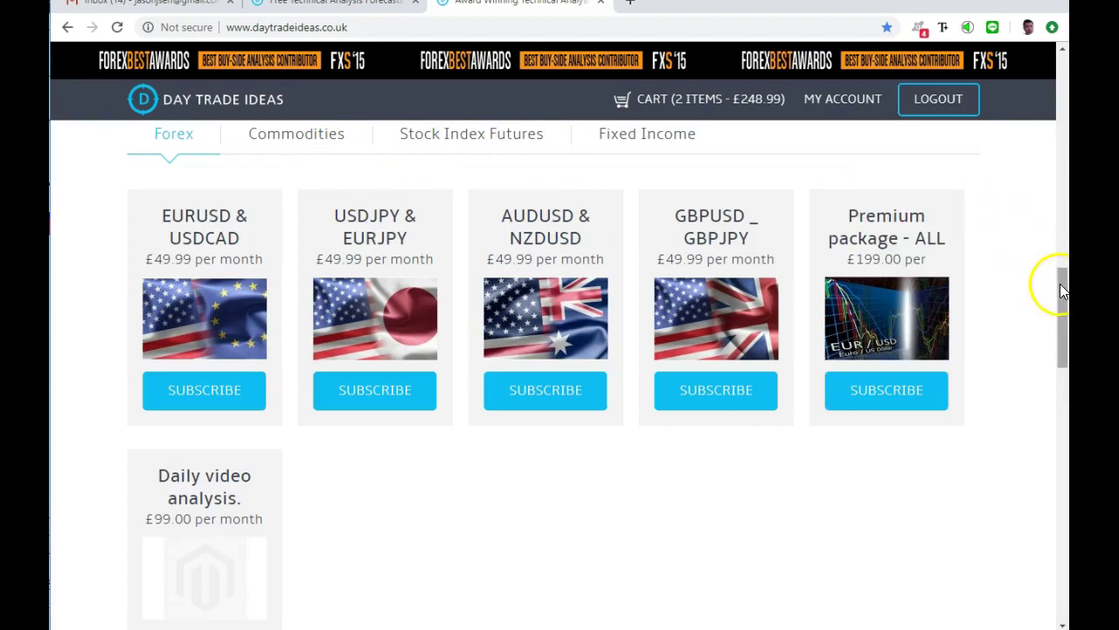
drag(1060, 285, 1061, 275)
click(313, 187)
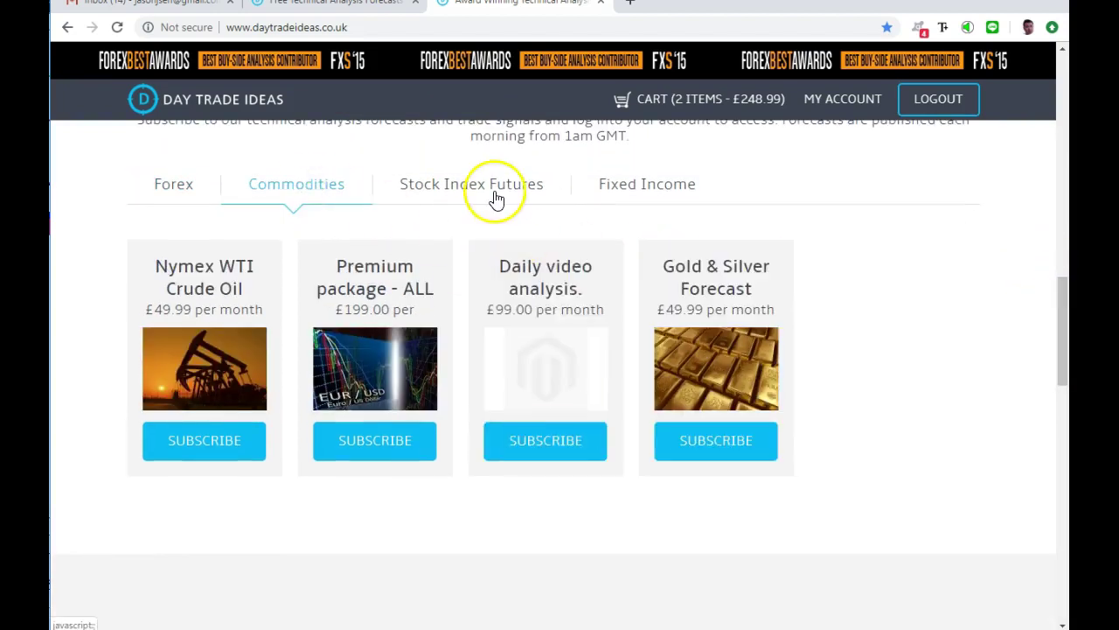
Step: Show the Stock Index Futures packages and choose the Premium package - ALL
click(526, 187)
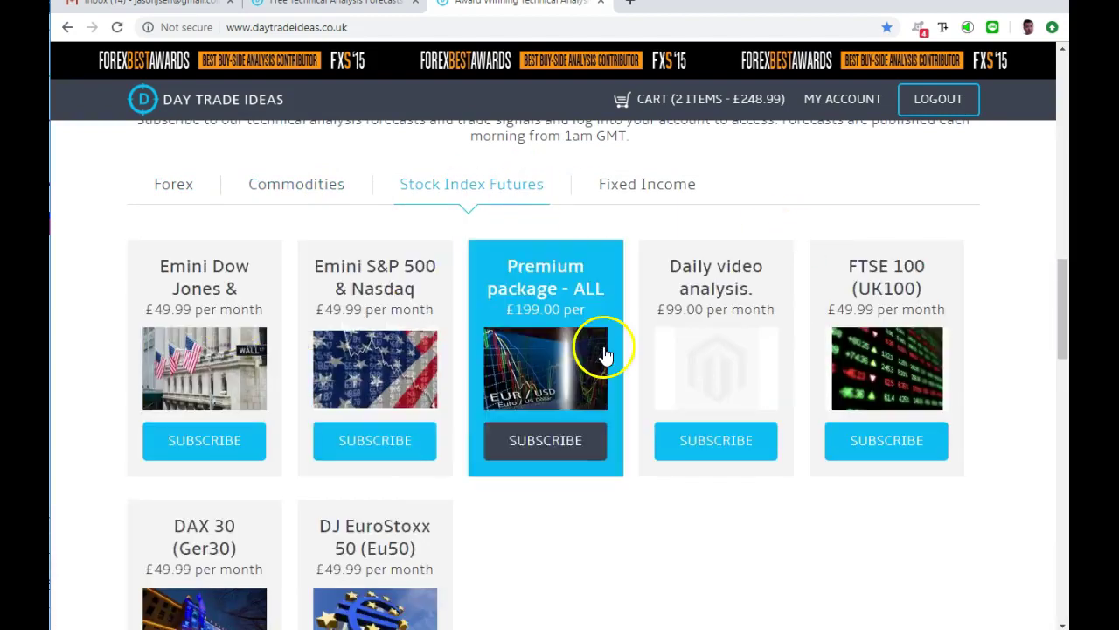
mouse_move(1061, 287)
mouse_down()
mouse_move(1065, 310)
mouse_move(1064, 300)
mouse_up()
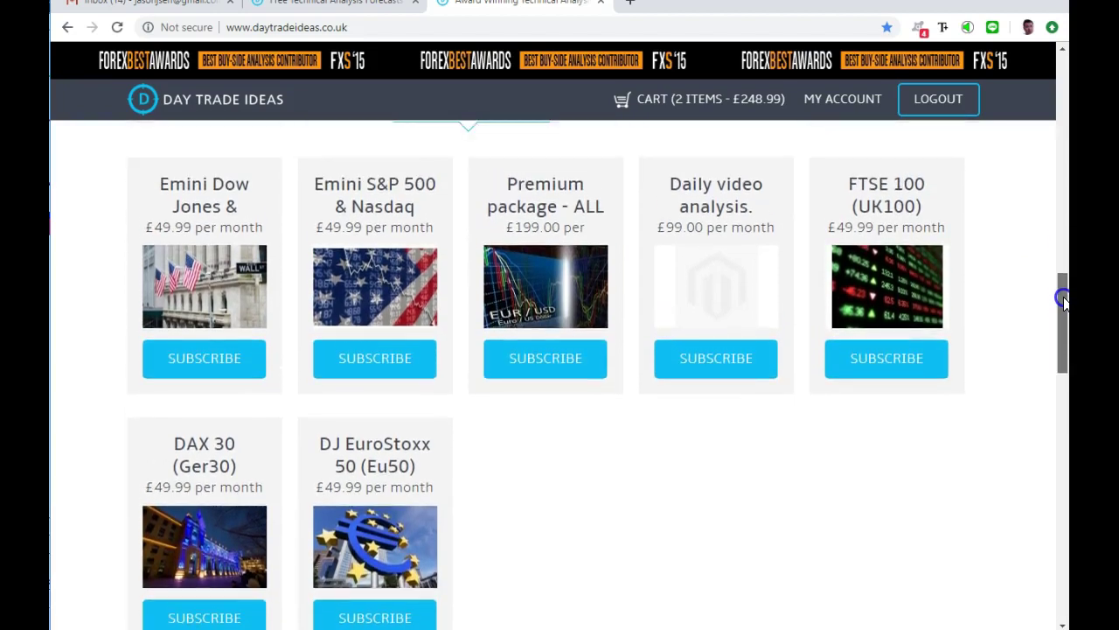
click(567, 210)
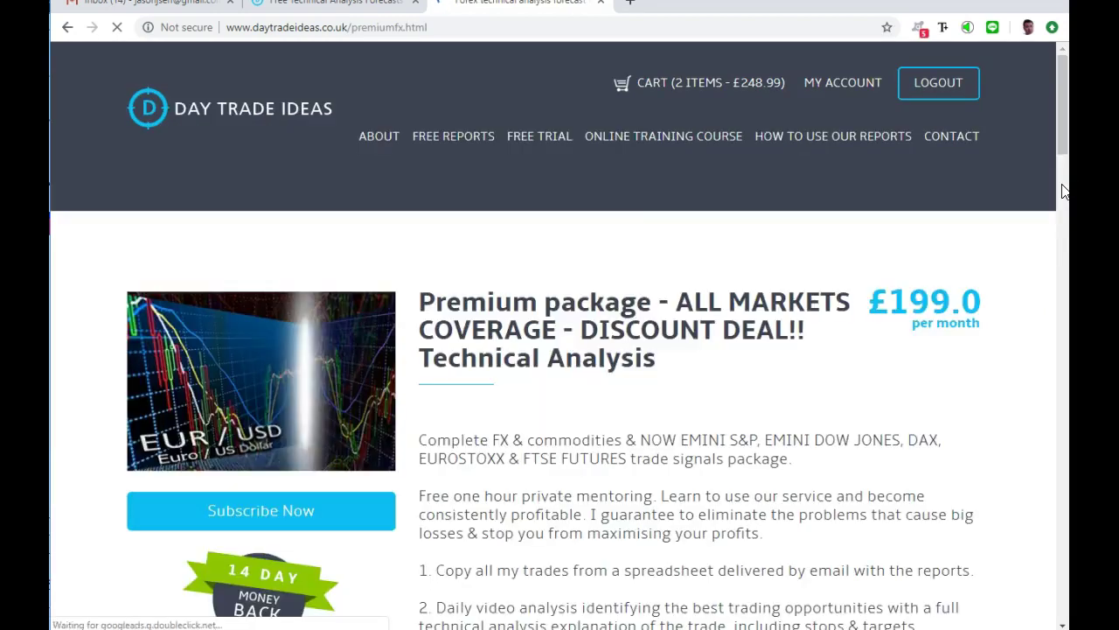
Step: Scroll to the Premium ALL MARKETS description: £199.0 per month, 18-market reports and reviews
click(1064, 152)
drag(1064, 149, 1062, 202)
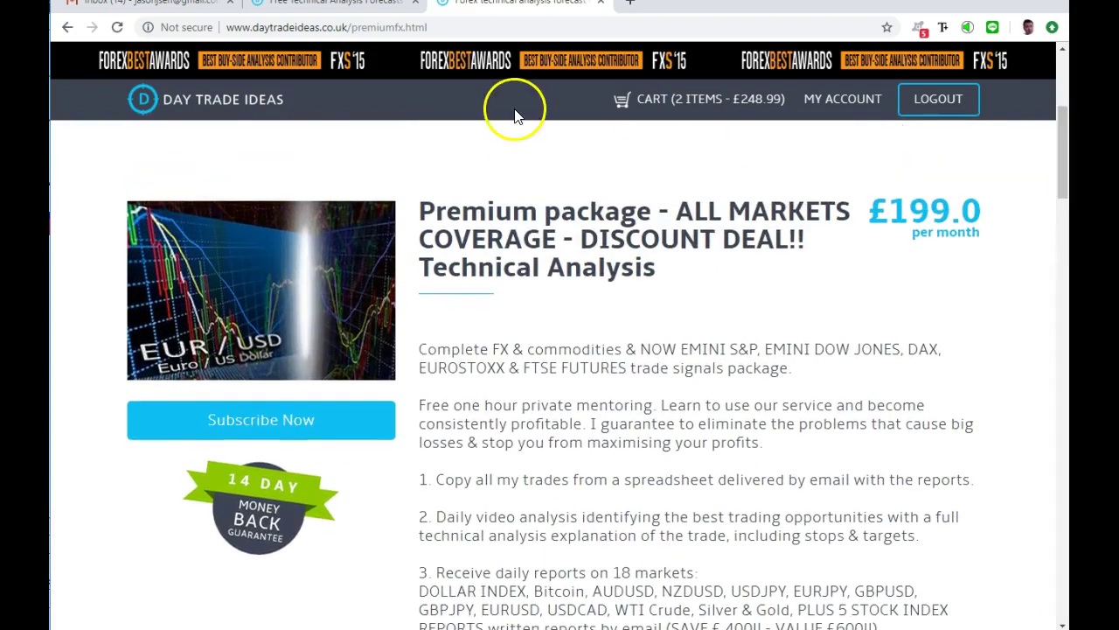